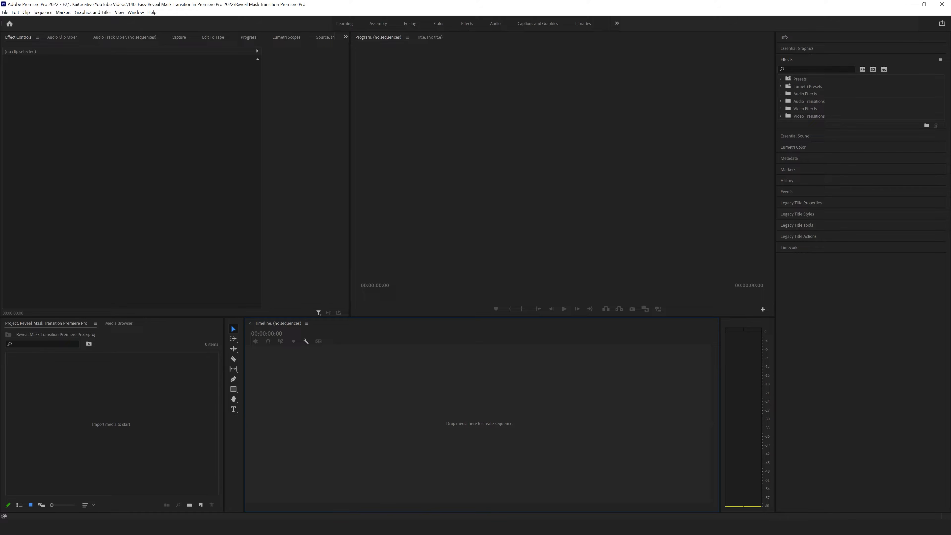
Import both video clips from the Boxing Easy Transition folder into the project
left_click(283, 528)
left_click(270, 503)
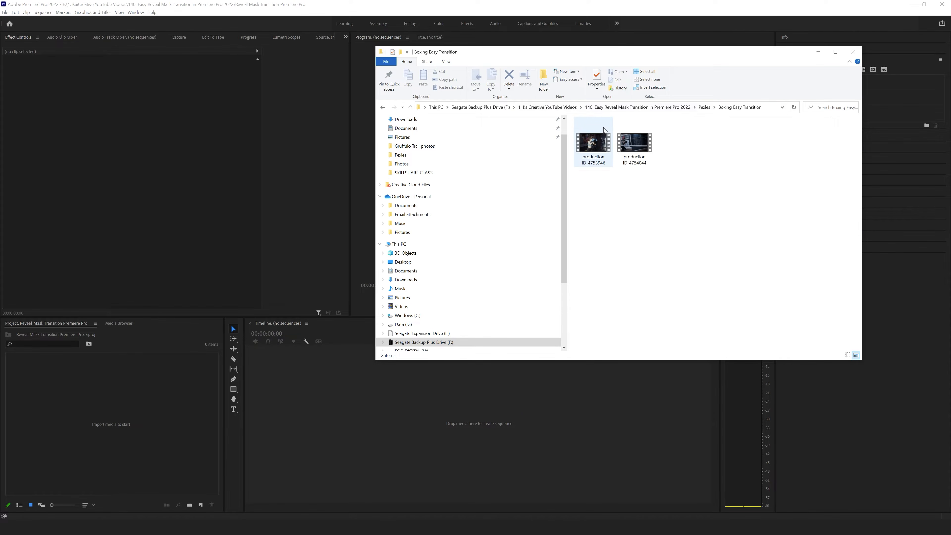
left_click_drag(685, 148, 76, 395)
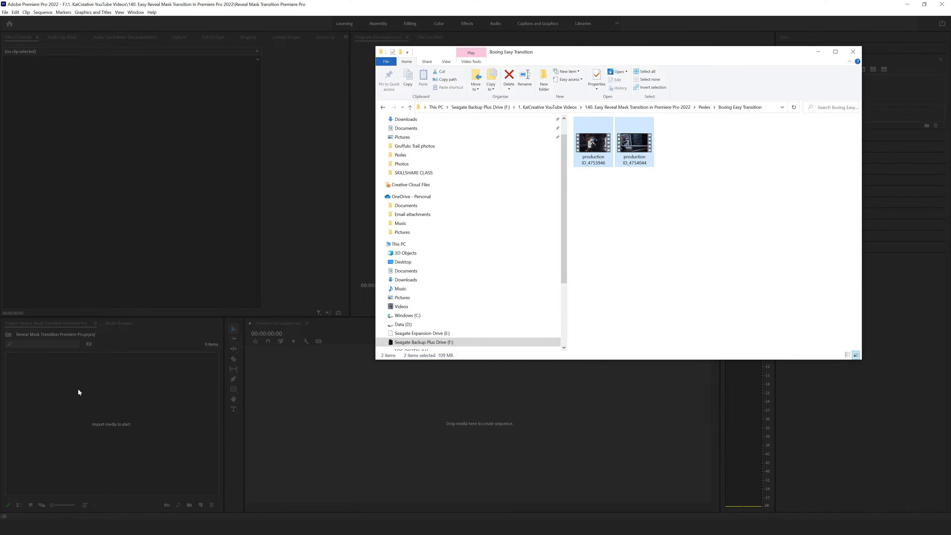
left_click(84, 434)
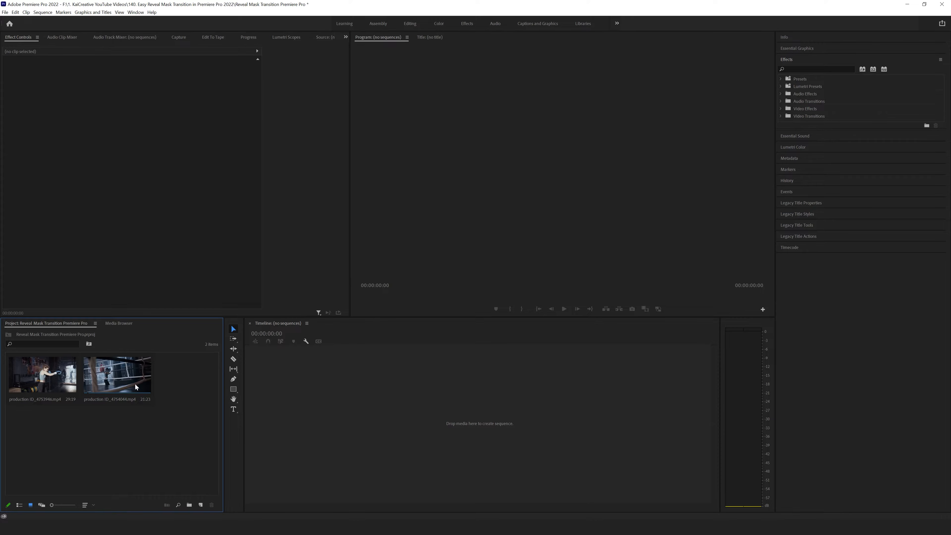
Show the project items as a list and create a new sequence from both boxing clips
left_click(20, 506)
left_click_drag(86, 402, 63, 366)
right_click(63, 366)
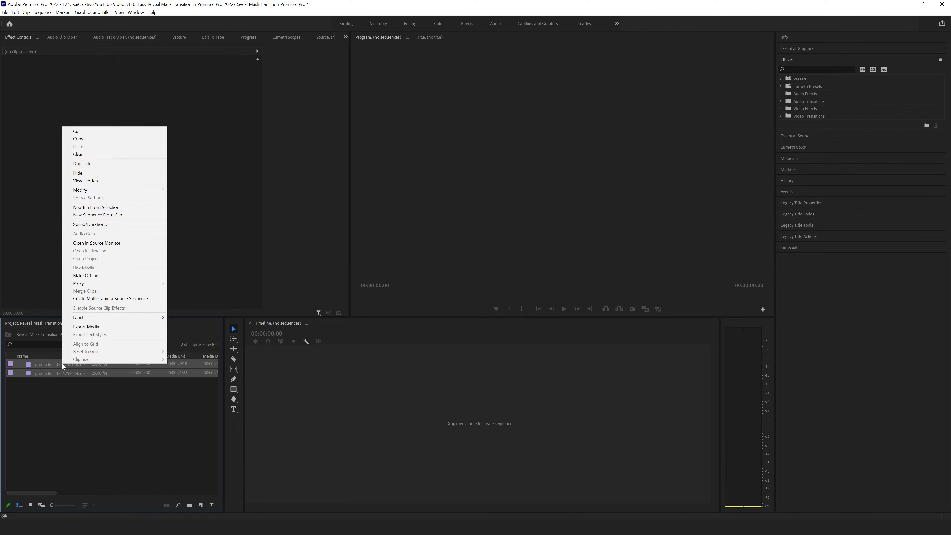
left_click(112, 217)
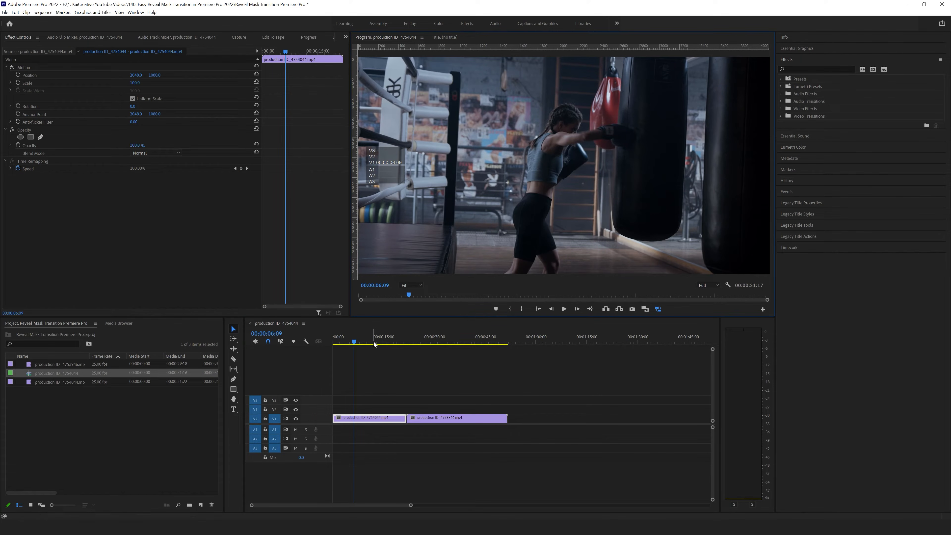
Preview both clips and play the opening of the first one up to where the dark foreground post crosses the frame
left_click(385, 340)
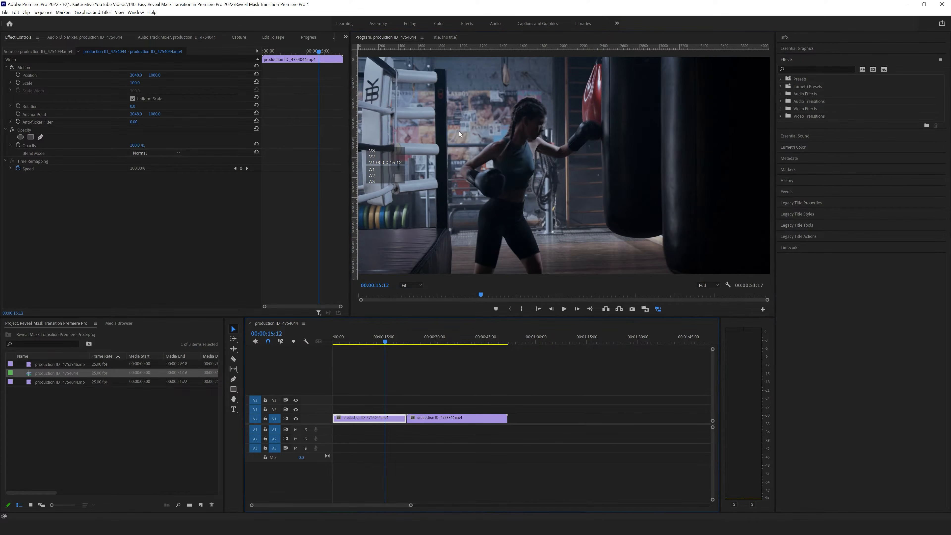
left_click_drag(386, 342, 469, 352)
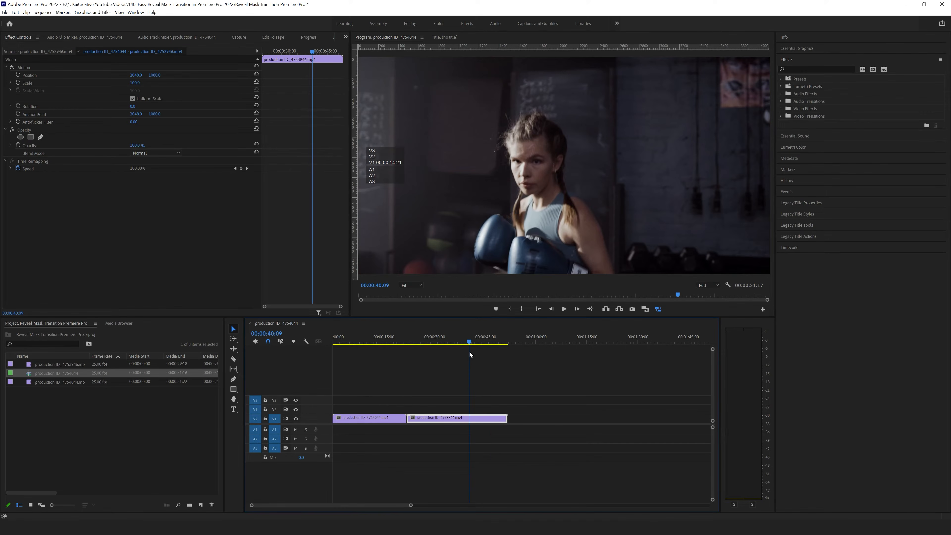
key("Home")
key("space")
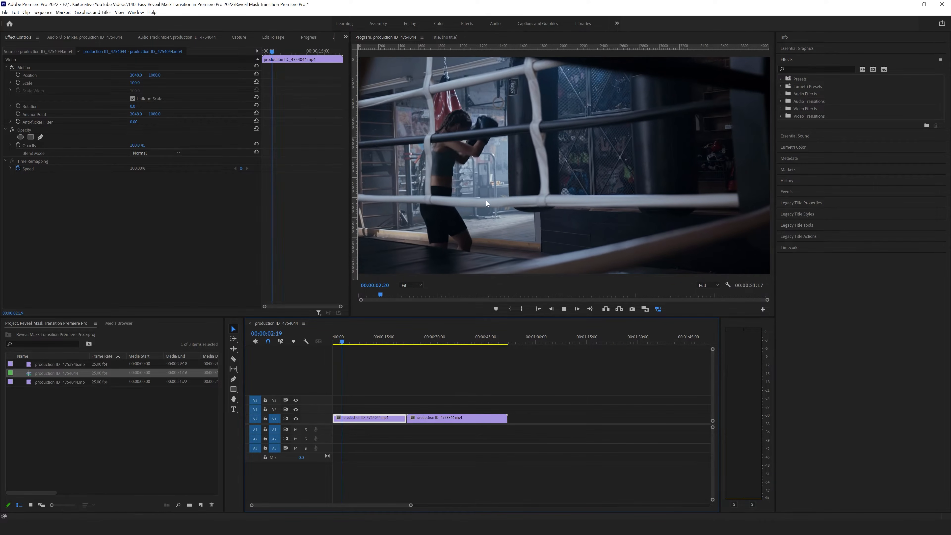
key("space")
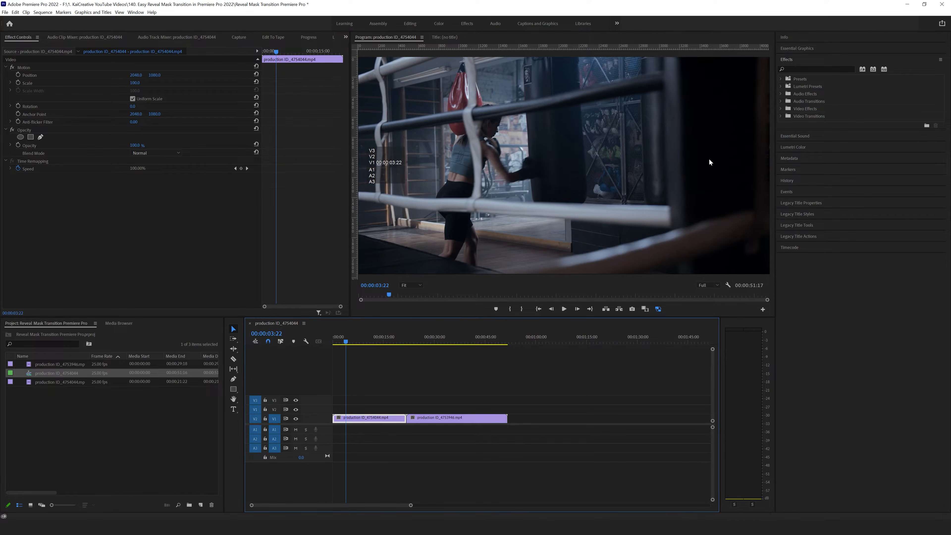
key("space")
key("space")
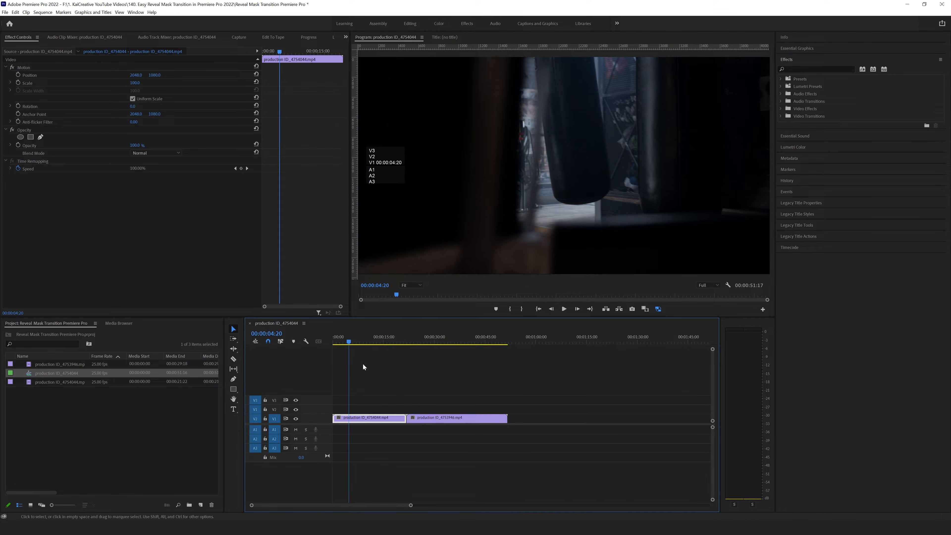
left_click(333, 340)
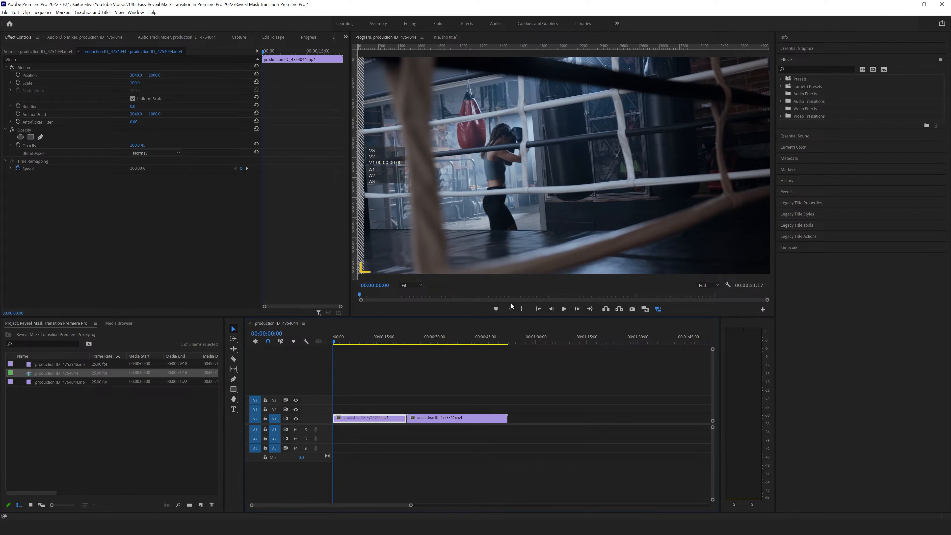
Scrub back and forth between the two clips to compare their motion and speed
left_click_drag(469, 335, 455, 333)
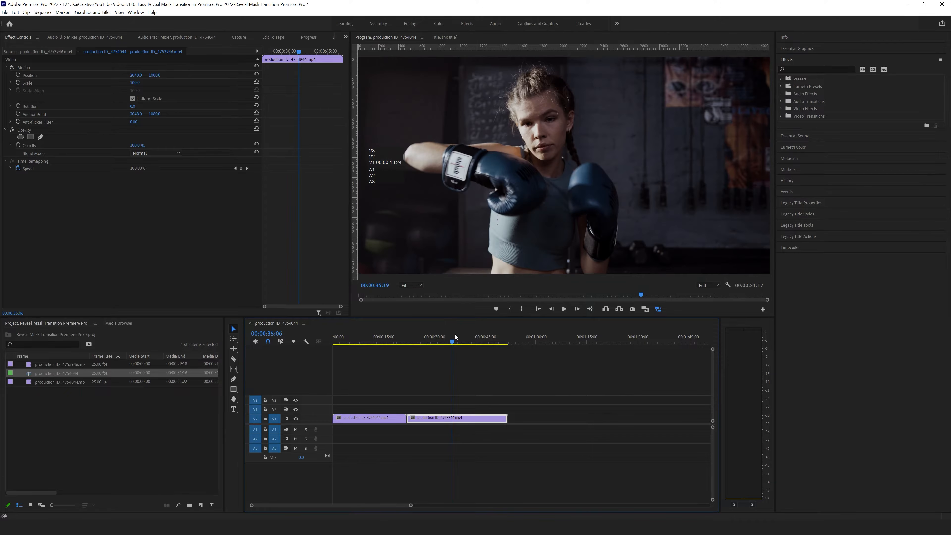
left_click(365, 336)
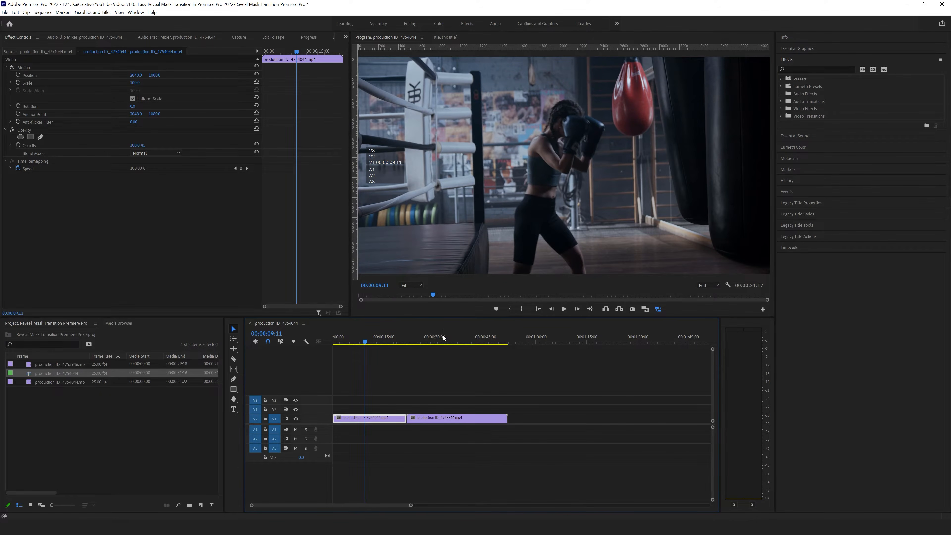
left_click(442, 338)
left_click(374, 339)
left_click(362, 337)
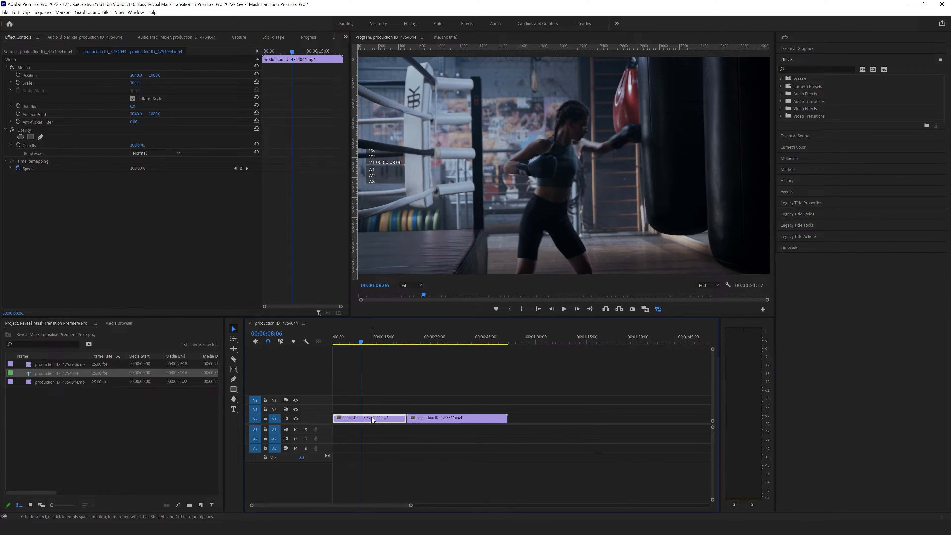
Set the playback speed of both clips in the sequence to 200%
right_click(373, 418)
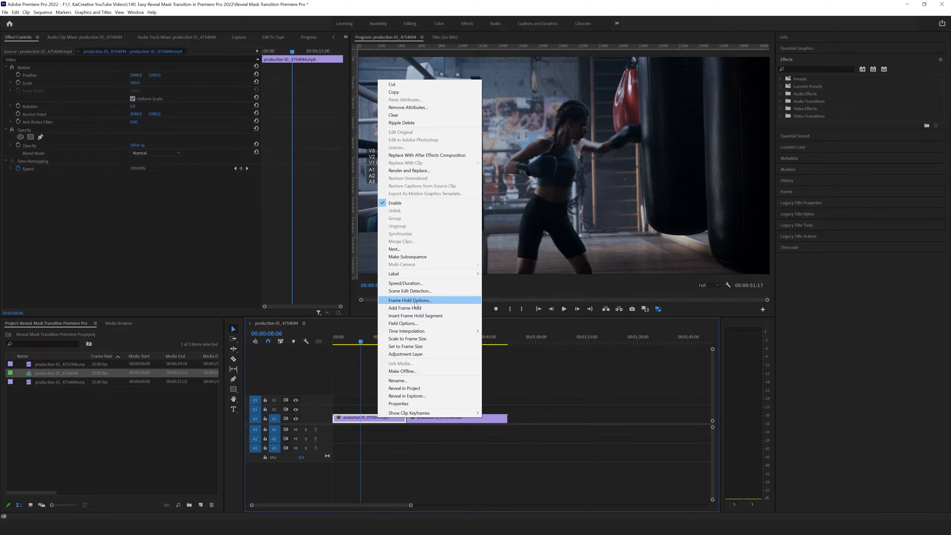
left_click(418, 282)
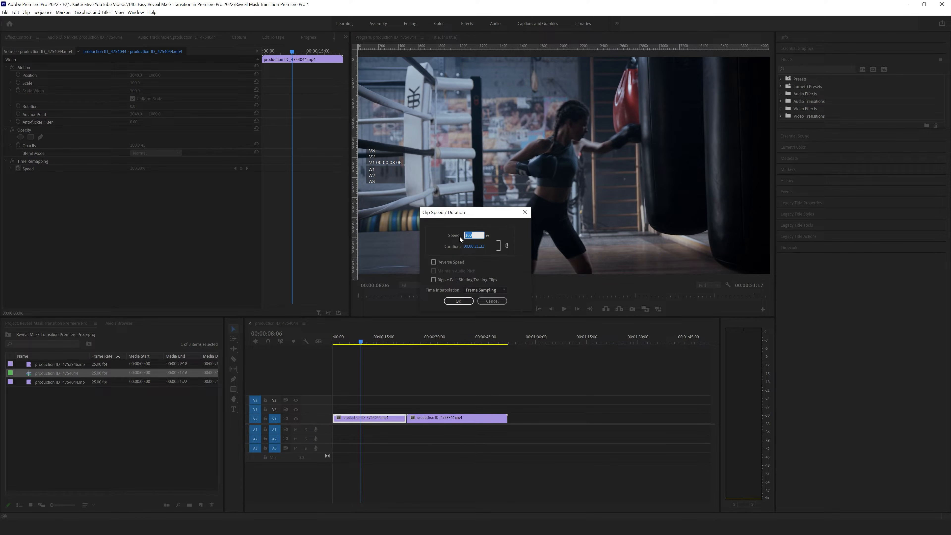
key("Return")
left_click(445, 341)
left_click(457, 418)
right_click(457, 418)
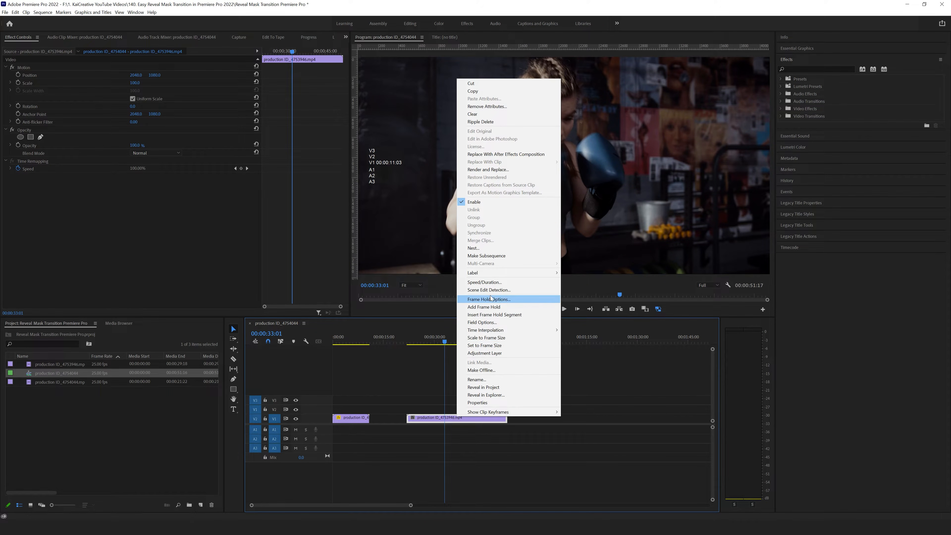
left_click(495, 284)
type("200")
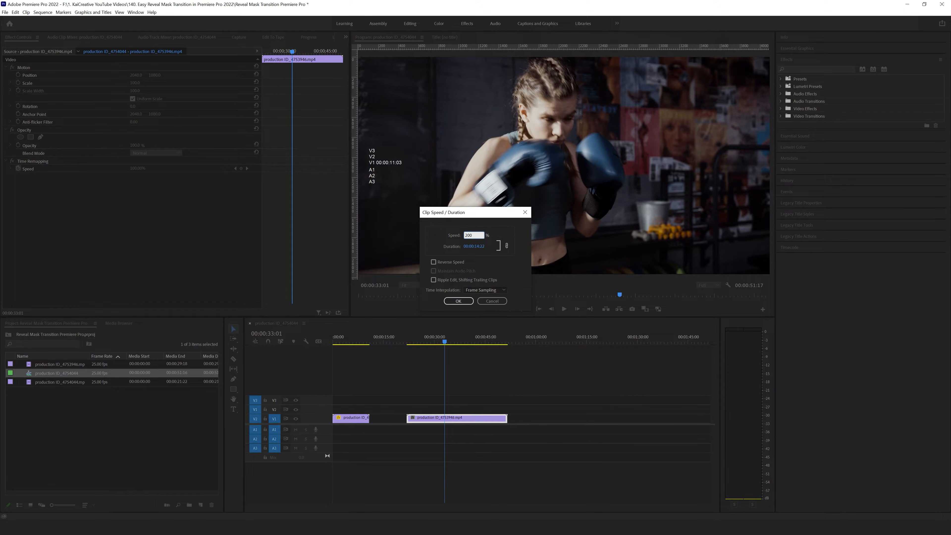
left_click(458, 300)
Play the sped-up first clip from the start and return the playhead to the beginning
key("Home")
key("space")
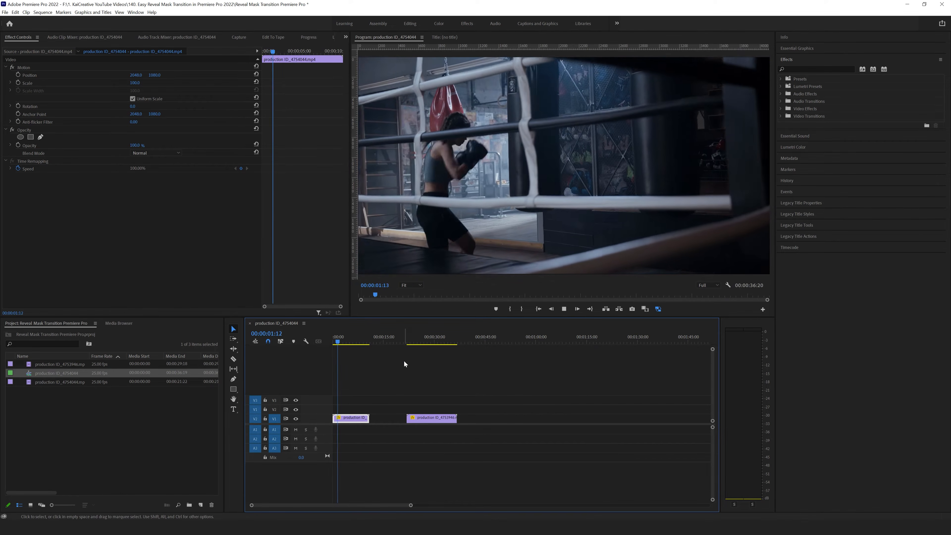
key("space")
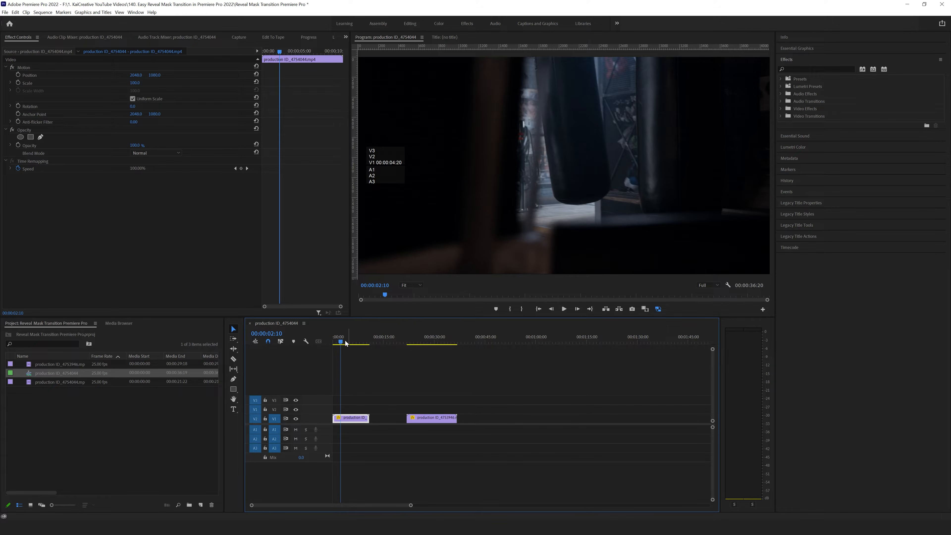
key("Home")
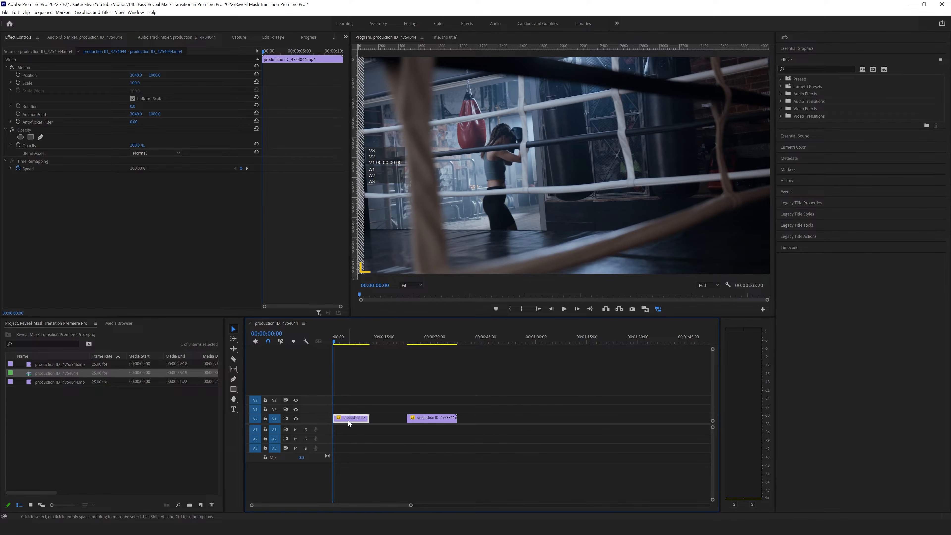
Move the first clip up to track V2 and slide the second clip earlier on V1, just past the first clip's end
left_click_drag(362, 415, 374, 407)
left_click_drag(442, 418, 414, 419)
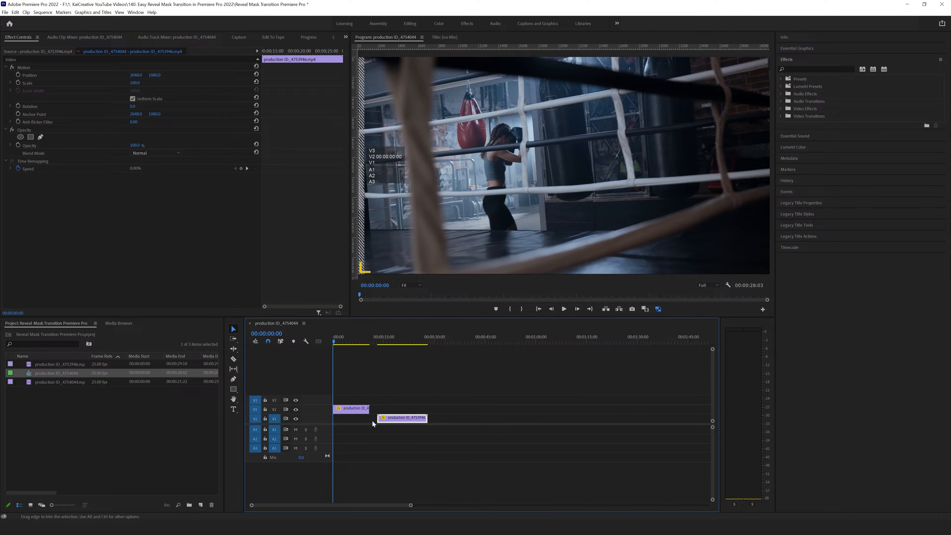
With the playhead at 00:00:02:02, enlarge the Program monitor and set its zoom level to 25%
left_click(351, 342)
mouse_move(351, 343)
left_mouse_down()
mouse_move(339, 341)
mouse_move(349, 340)
left_mouse_up()
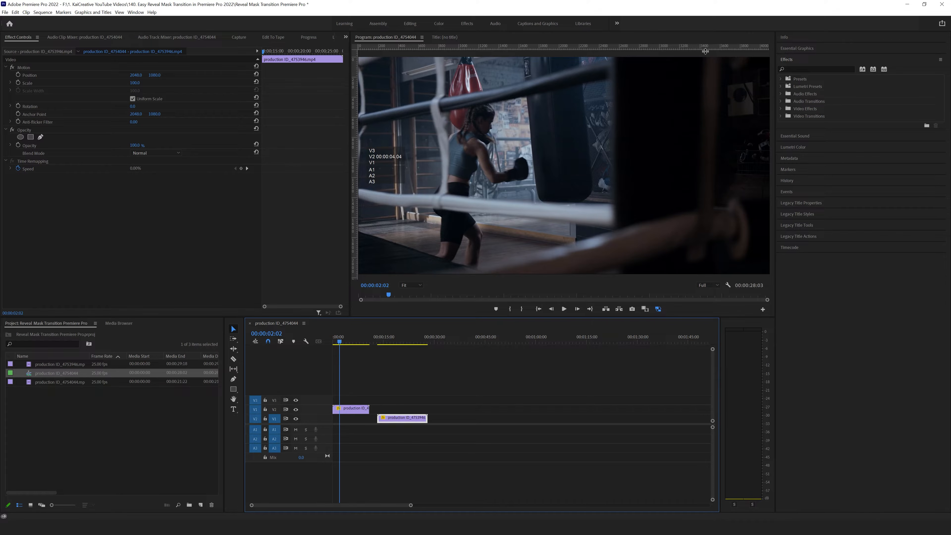
left_click_drag(400, 318, 409, 405)
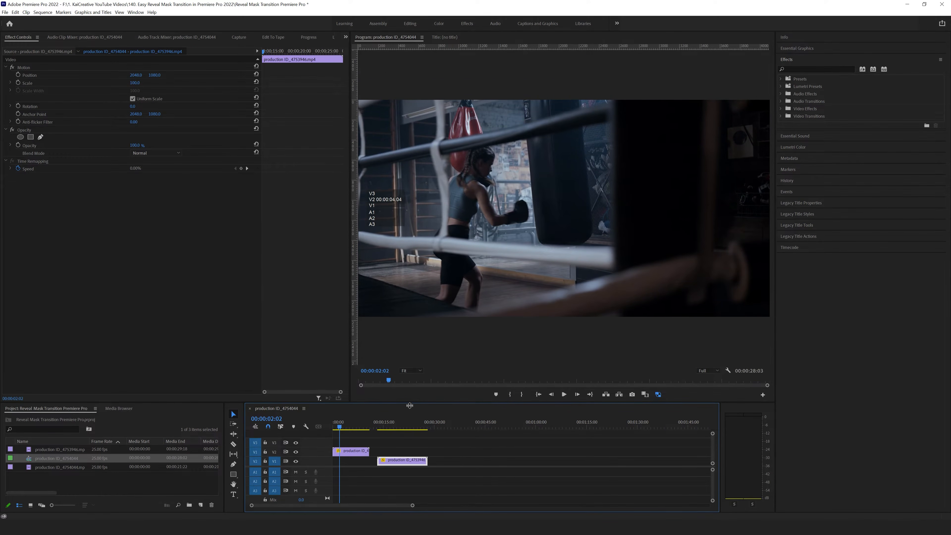
left_click_drag(353, 341, 279, 347)
left_click(344, 369)
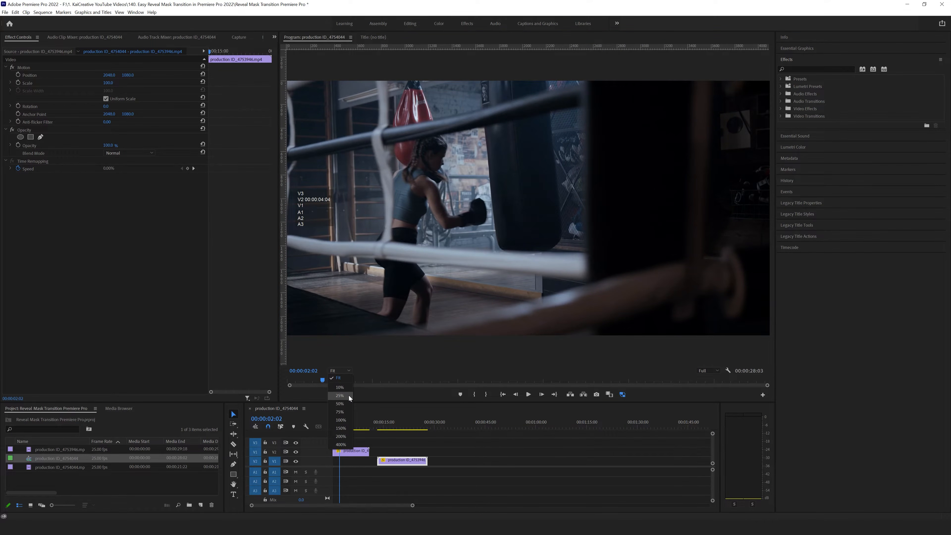
left_click(348, 396)
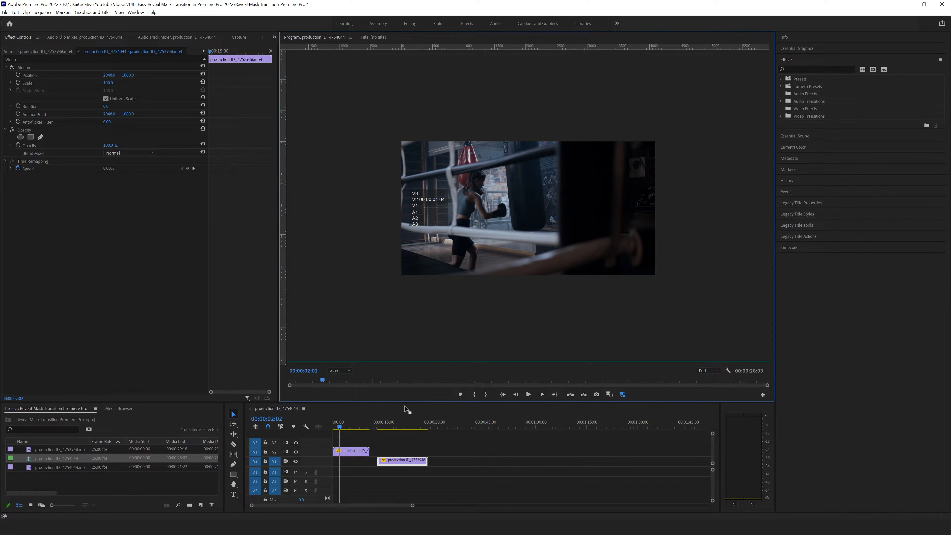
At 00:00:02:05, draw a closed four-point opacity mask with the Pen on the V2 clip, running along the dark post's trailing edge
left_click(341, 425)
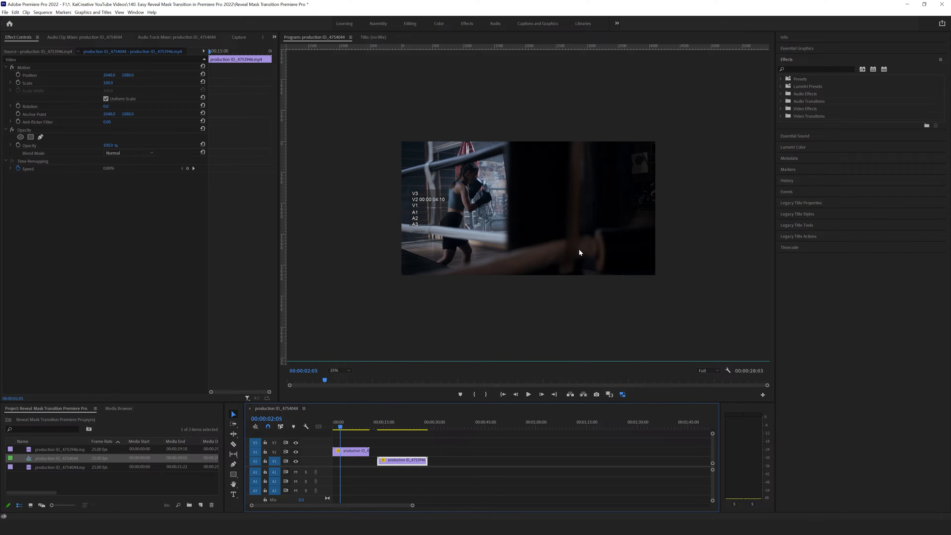
left_click(390, 340)
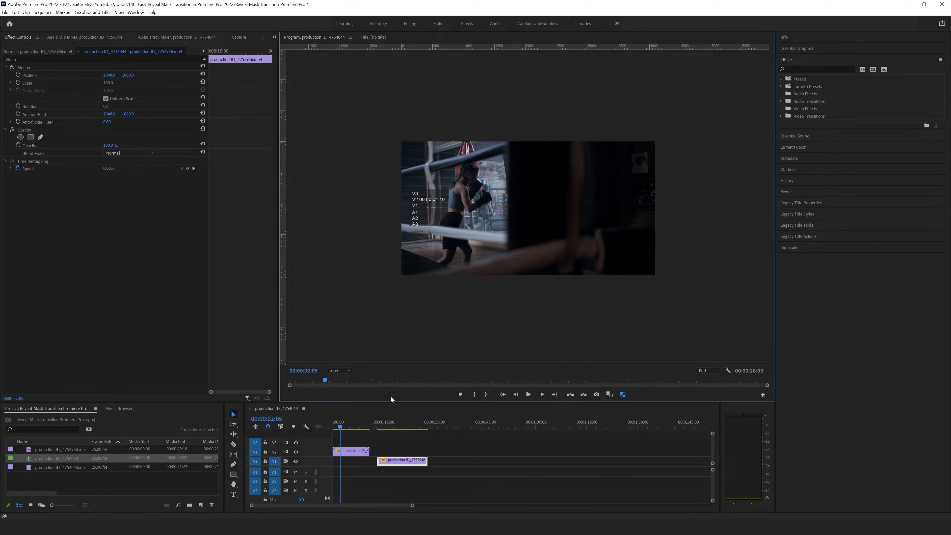
left_click(353, 451)
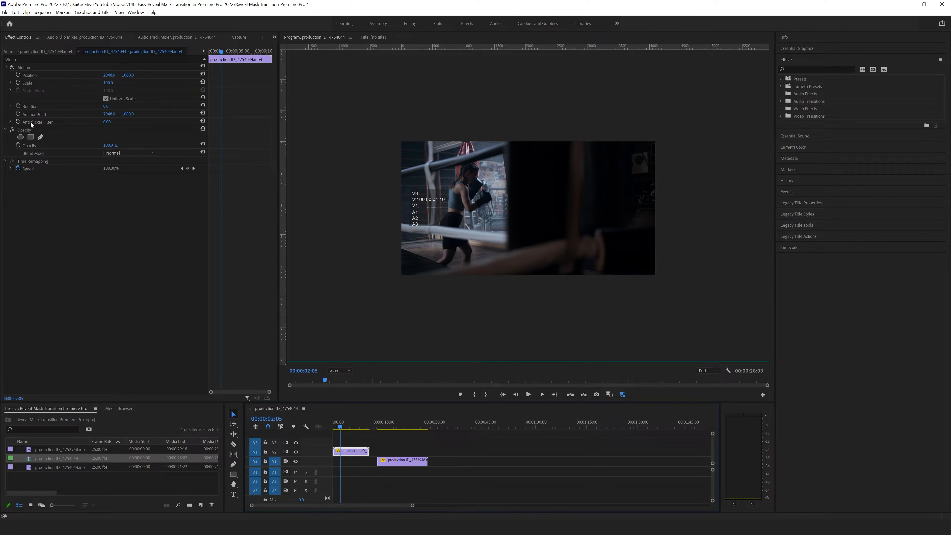
left_click(40, 137)
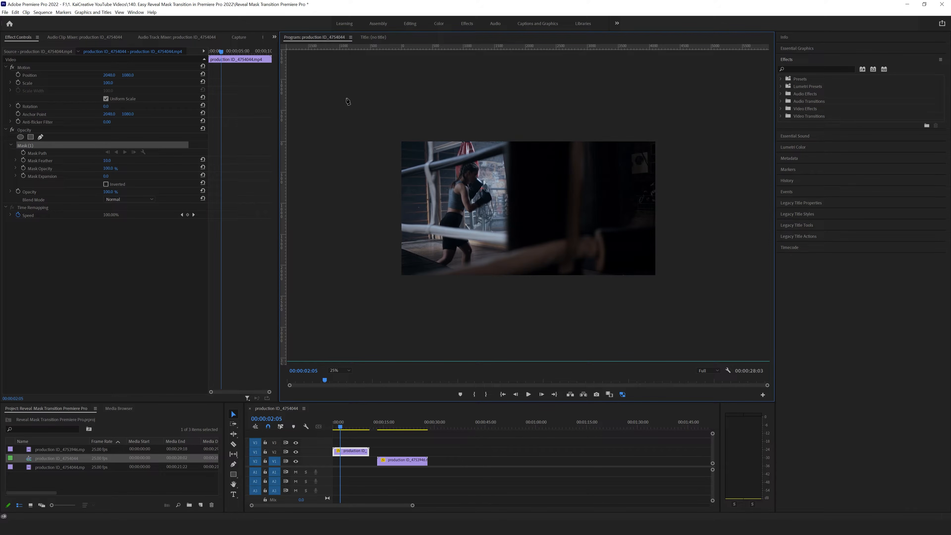
left_click(366, 91)
left_click(584, 94)
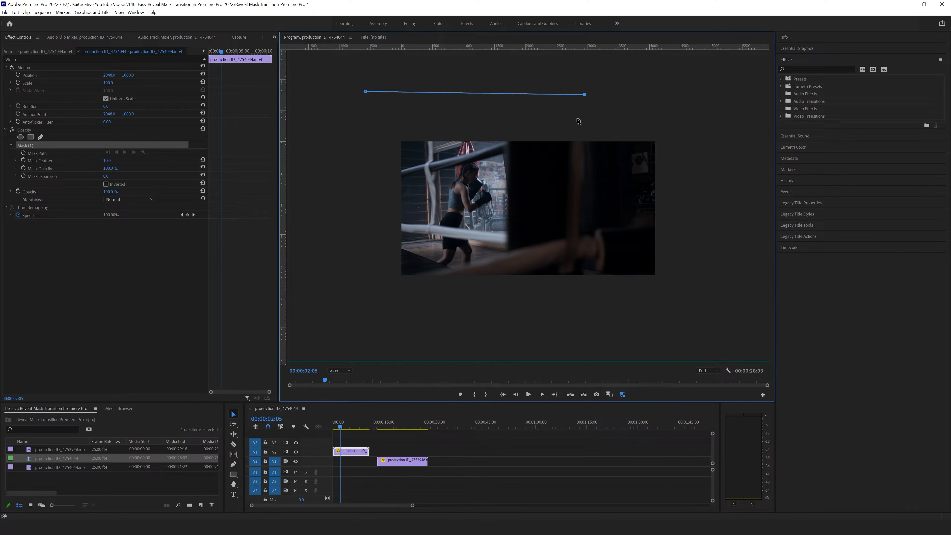
left_click(580, 287)
left_click(354, 289)
left_click(366, 92)
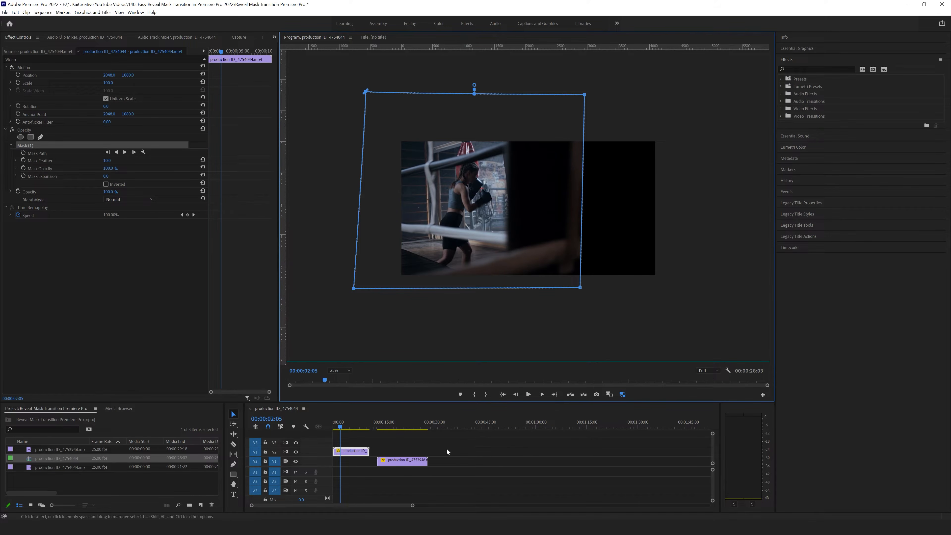
Try the second clip beneath the masked clip, move it back to start at the masked clip's end, and deselect it
left_click_drag(409, 463, 360, 463)
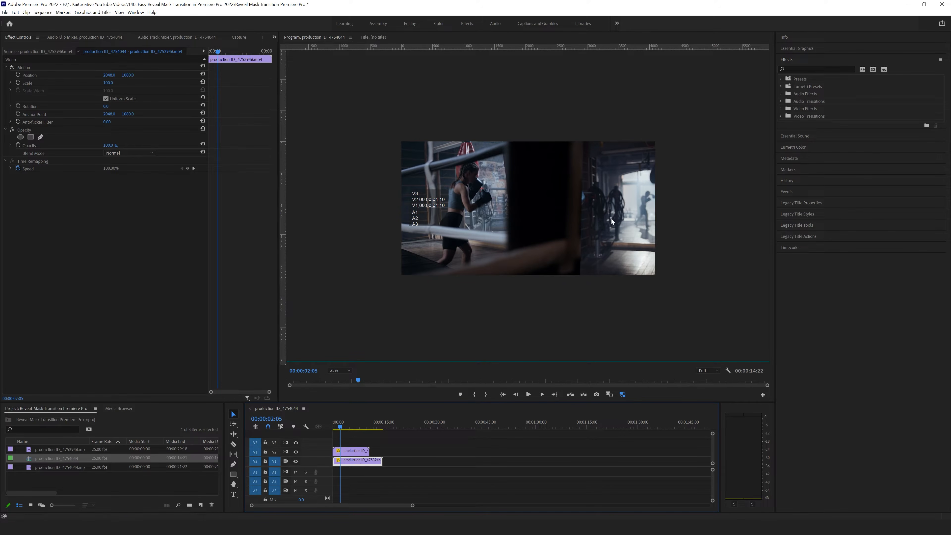
left_click_drag(349, 463, 387, 463)
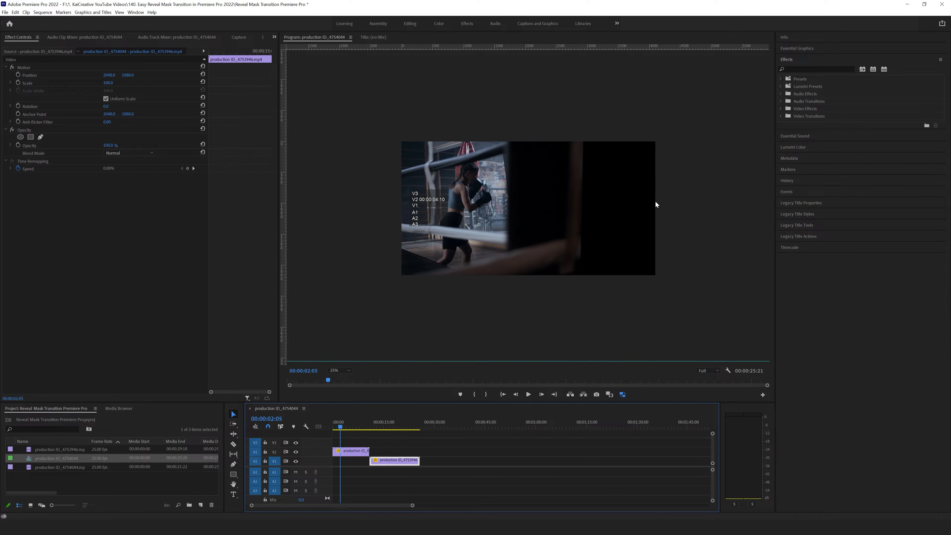
left_click(359, 444)
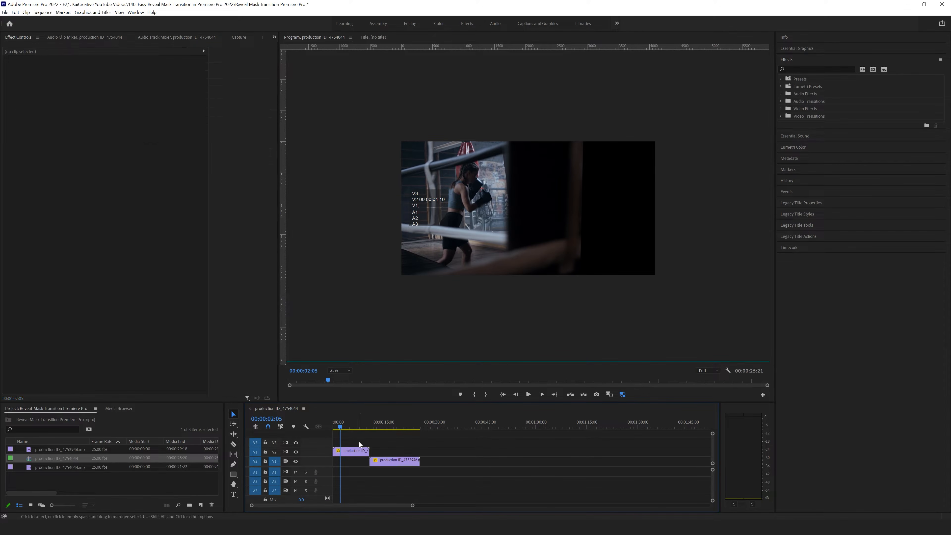
Select the opacity mask on the V2 clip and raise its Mask Expansion to about 360, uncovering the area behind the post
left_click(352, 453)
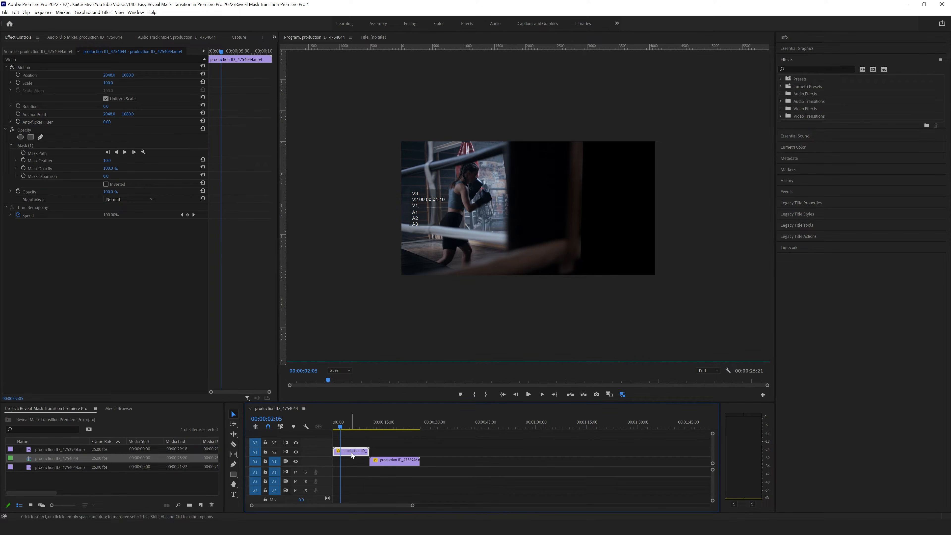
left_click(35, 148)
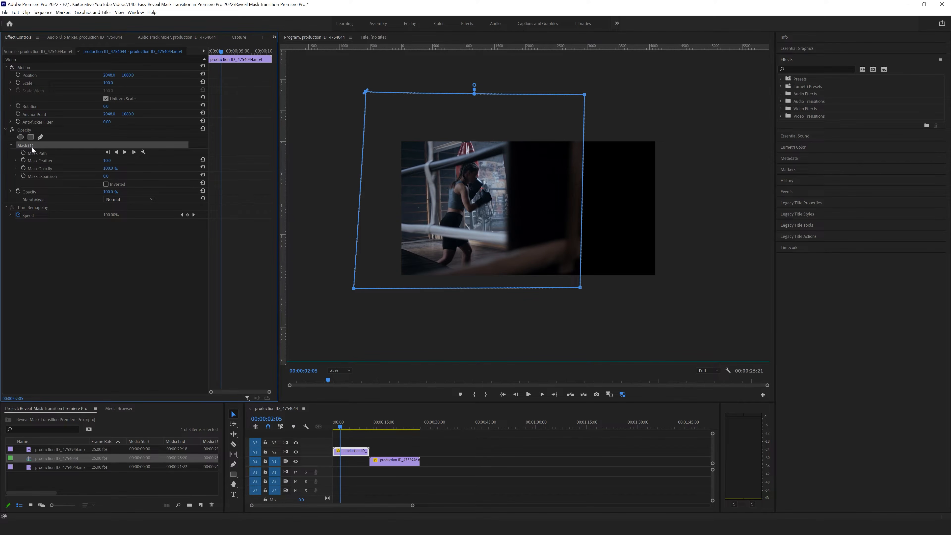
left_click_drag(109, 177, 212, 177)
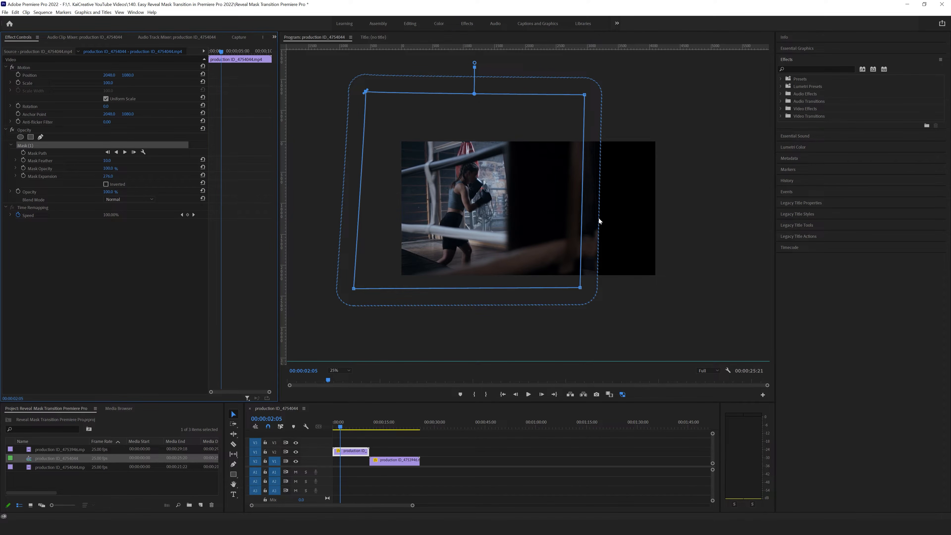
left_click_drag(587, 241, 595, 241)
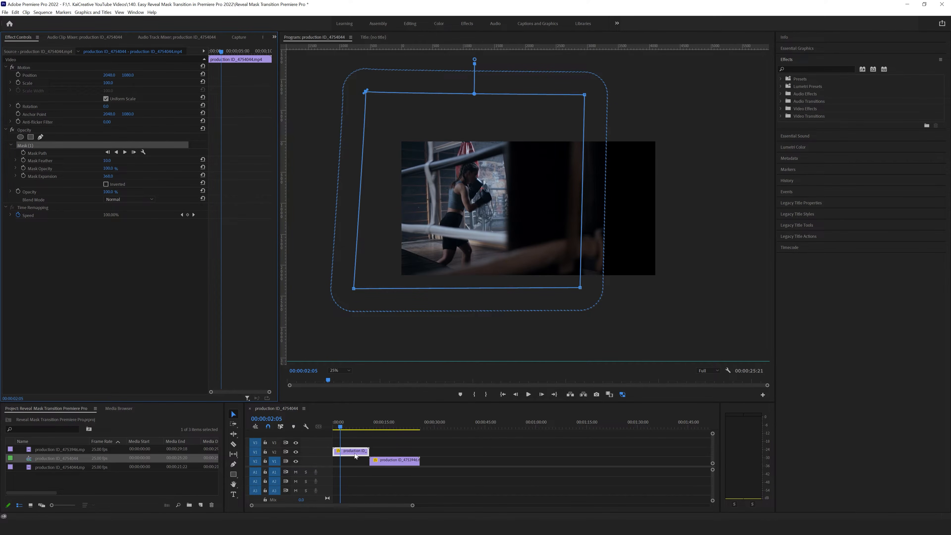
Start mask path keyframing at 00:00:02:05 and, at 00:00:02:10, move the mask's trailing edge onto the post's edge
left_click(24, 153)
left_click(544, 395)
left_click(544, 396)
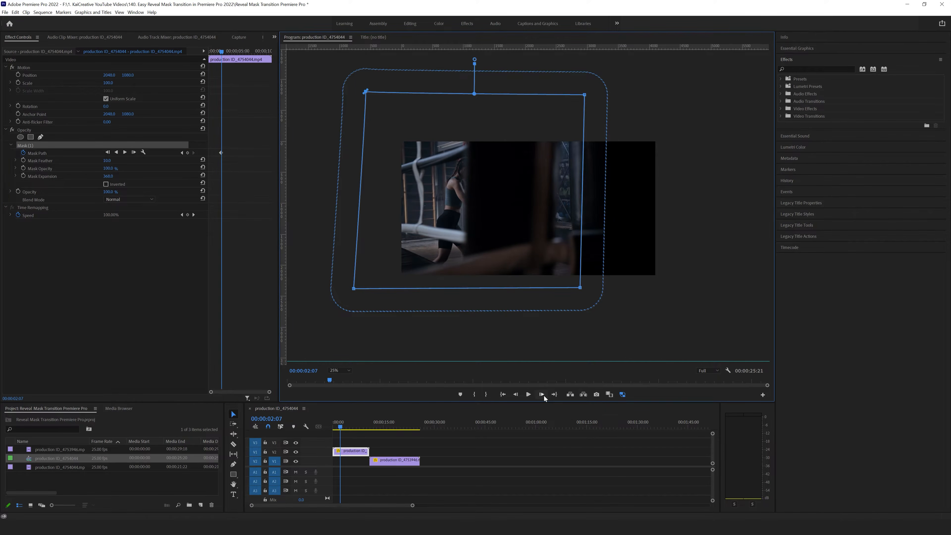
left_click(544, 396)
left_click(544, 396)
left_click(544, 395)
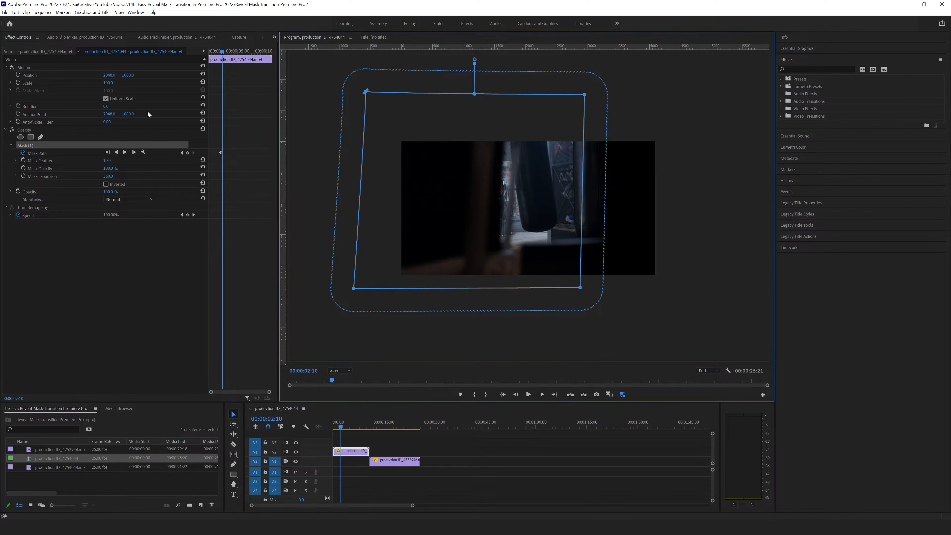
left_click_drag(584, 95, 586, 96)
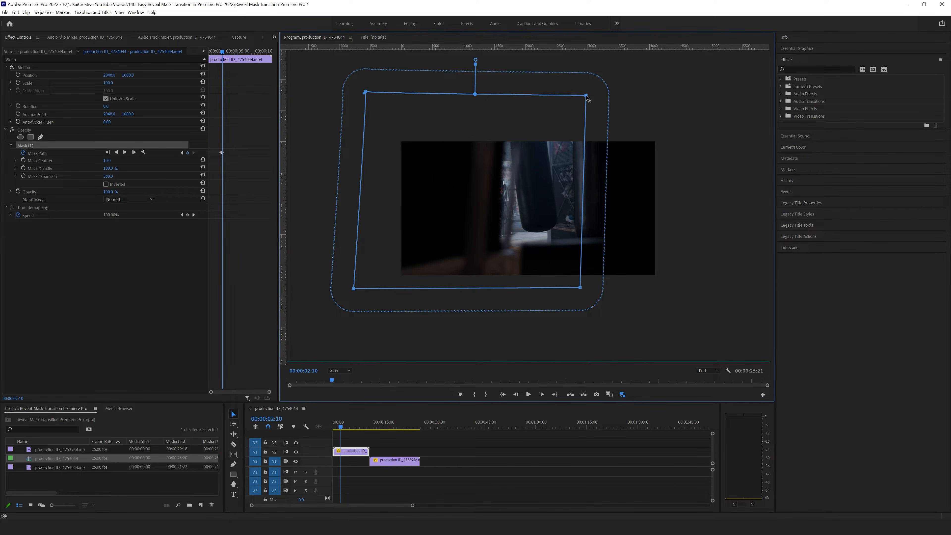
left_click_drag(581, 288, 490, 293)
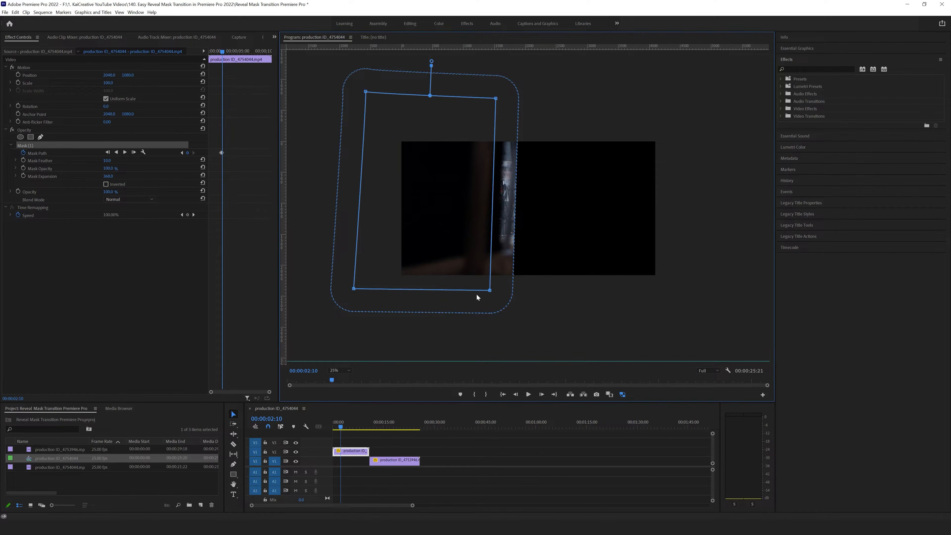
left_click_drag(489, 292, 484, 293)
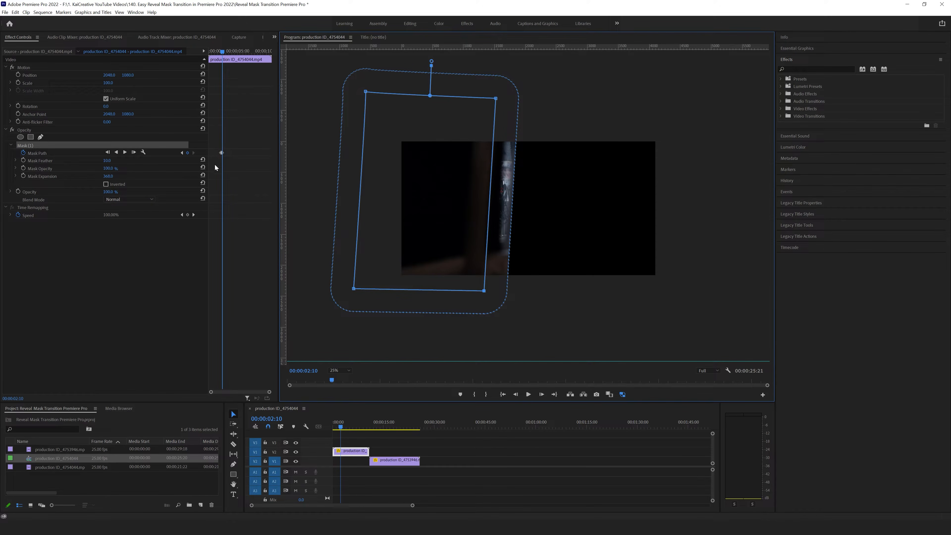
Add a mask path keyframe at 00:00:02:08, nudging the two trailing corners outward to match the post's edge
left_click_drag(272, 393, 248, 389)
mouse_move(240, 52)
left_mouse_down()
mouse_move(222, 52)
mouse_move(231, 54)
left_mouse_up()
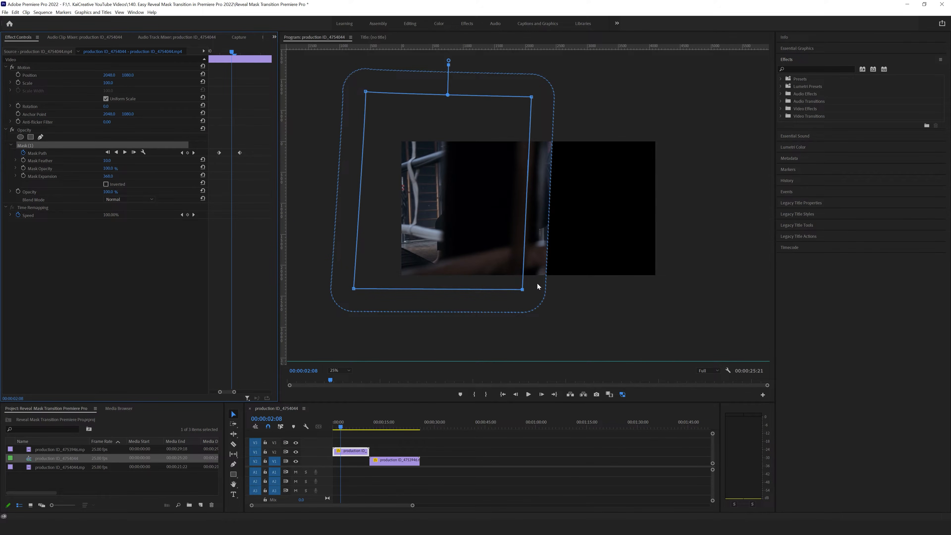
left_click_drag(522, 290, 527, 290)
left_click_drag(533, 97, 535, 98)
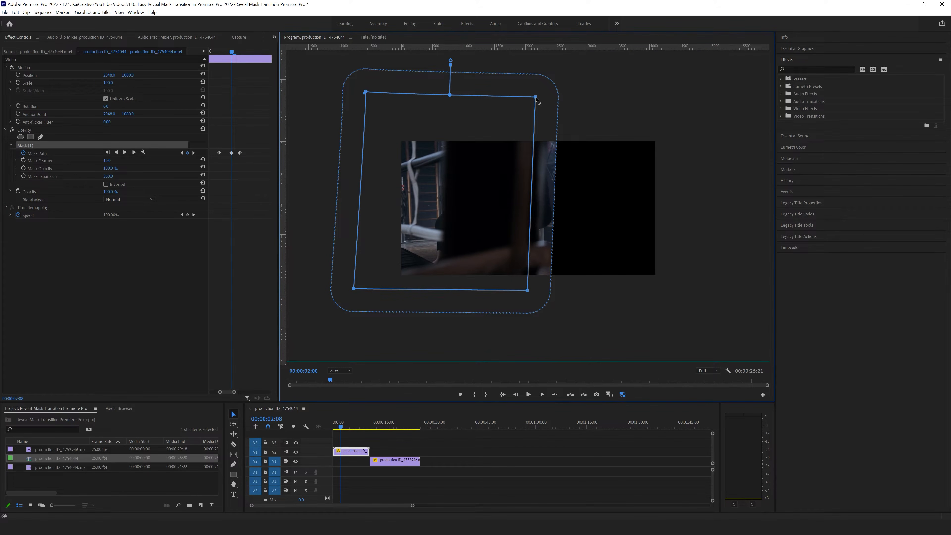
Keyframe the mask path at 00:00:02:13 and 00:00:02:14, moving the trailing edge inward with the post until it leaves the frame
left_click_drag(232, 52, 252, 55)
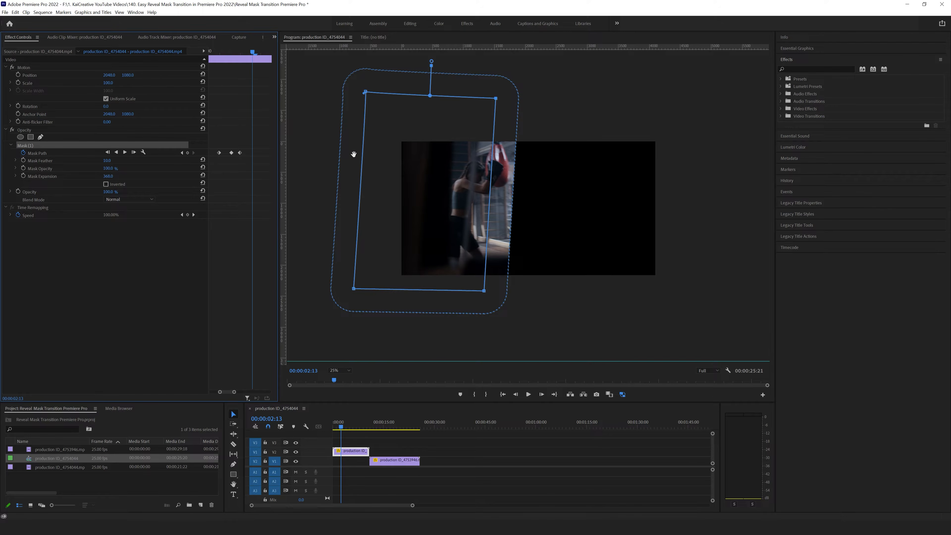
left_click_drag(496, 98, 497, 99)
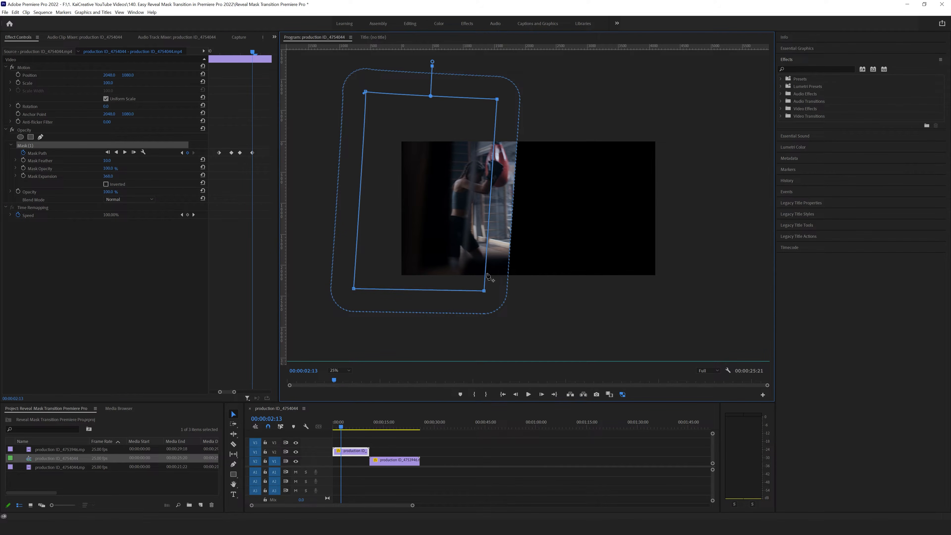
left_click(484, 291, "shift")
left_click_drag(483, 292, 420, 290)
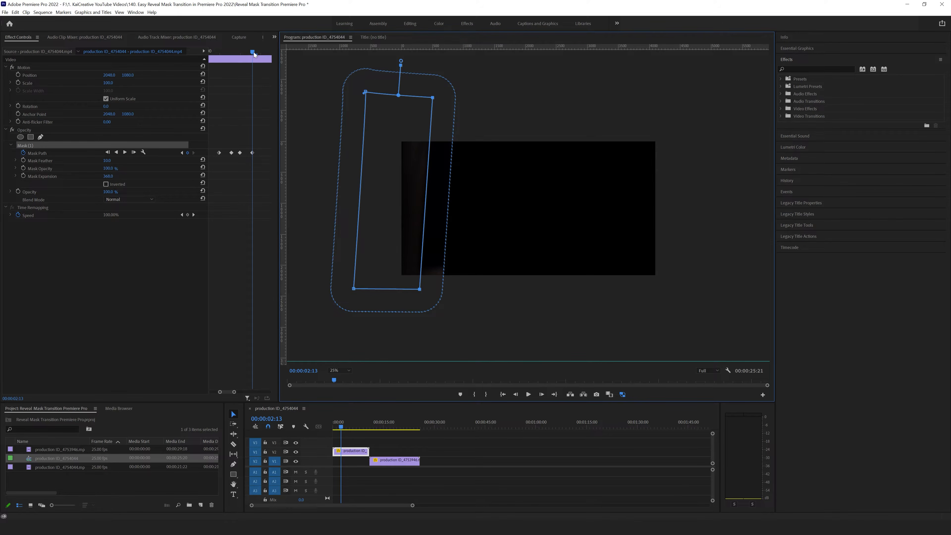
mouse_move(253, 55)
left_mouse_down()
mouse_move(245, 54)
mouse_move(259, 55)
left_mouse_up()
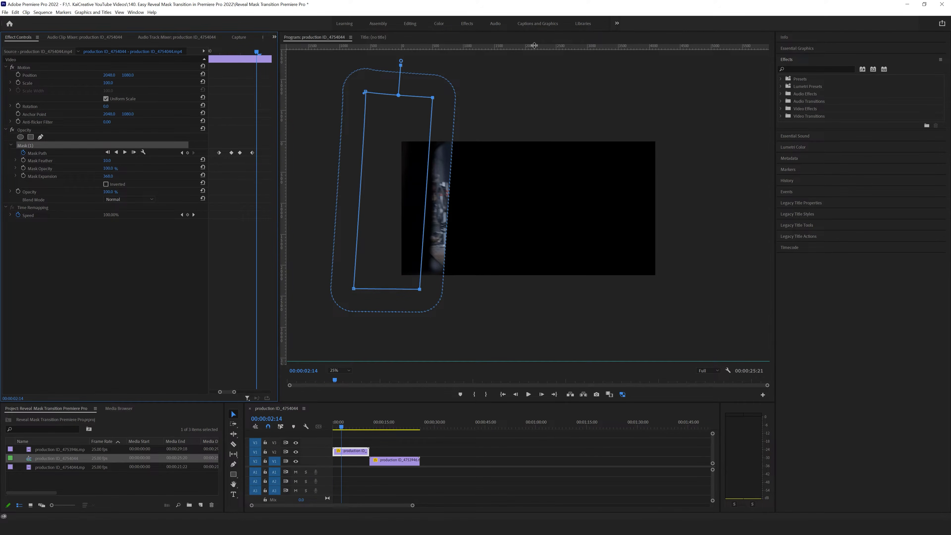
left_click_drag(433, 98, 402, 100)
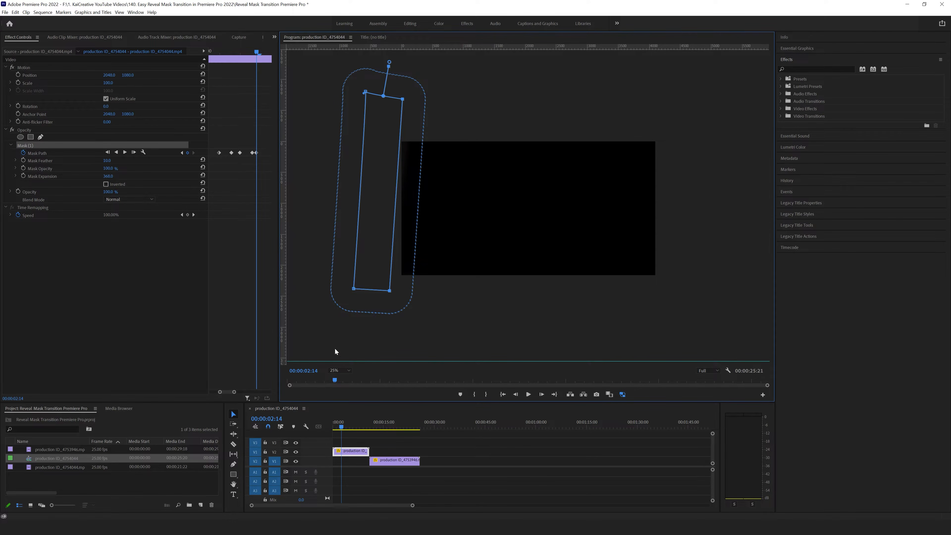
Keyframe the mask path at 00:00:02:02, moving the trailing edge outward to the post's earlier position
left_click_drag(238, 395, 243, 395)
left_click(227, 53)
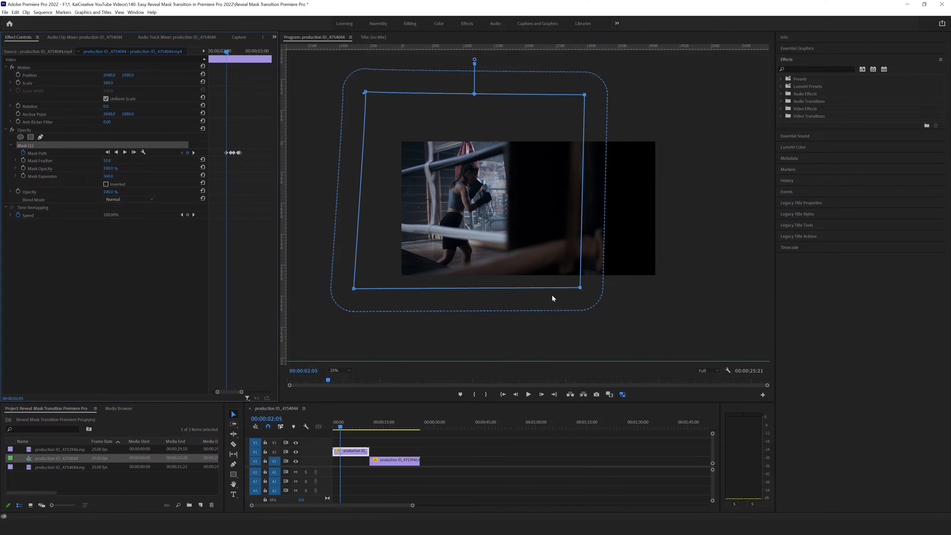
left_click(514, 395)
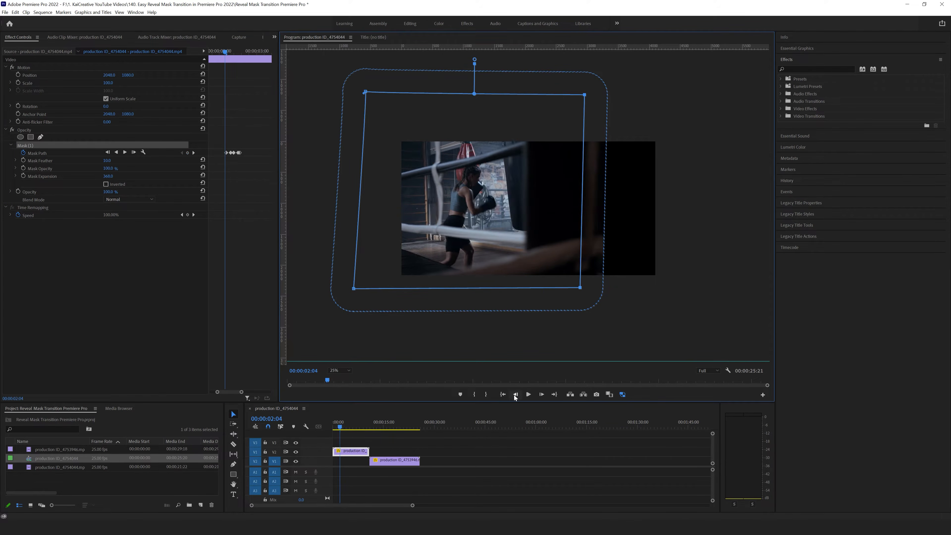
left_click(515, 396)
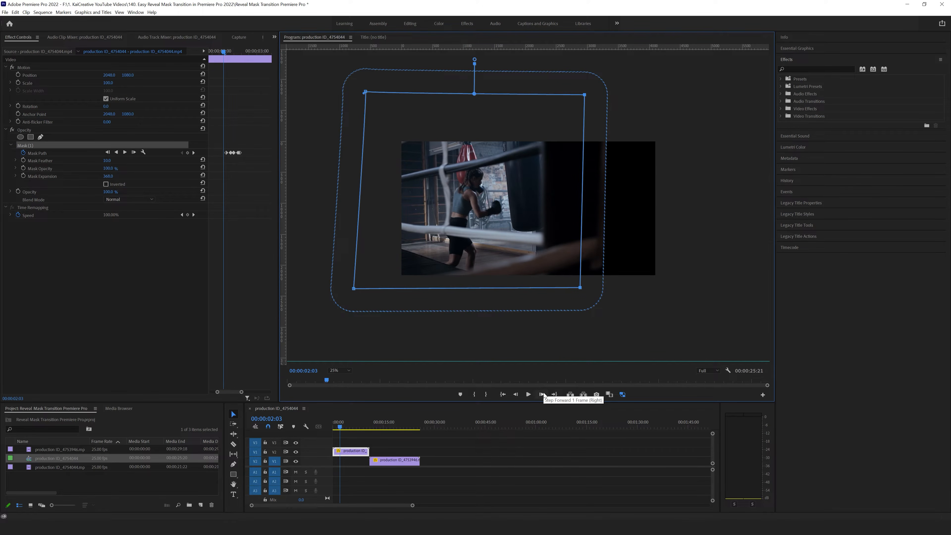
left_click(515, 397)
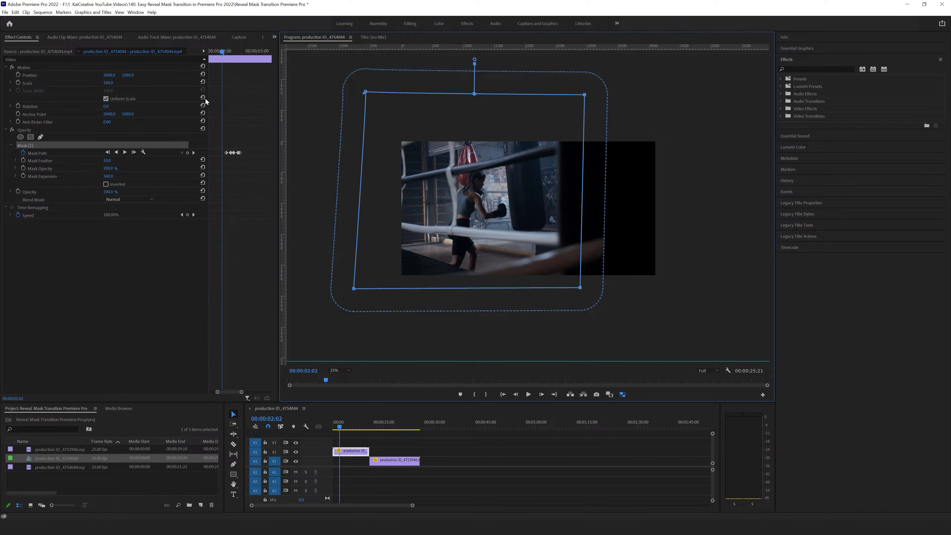
left_click_drag(580, 287, 622, 293)
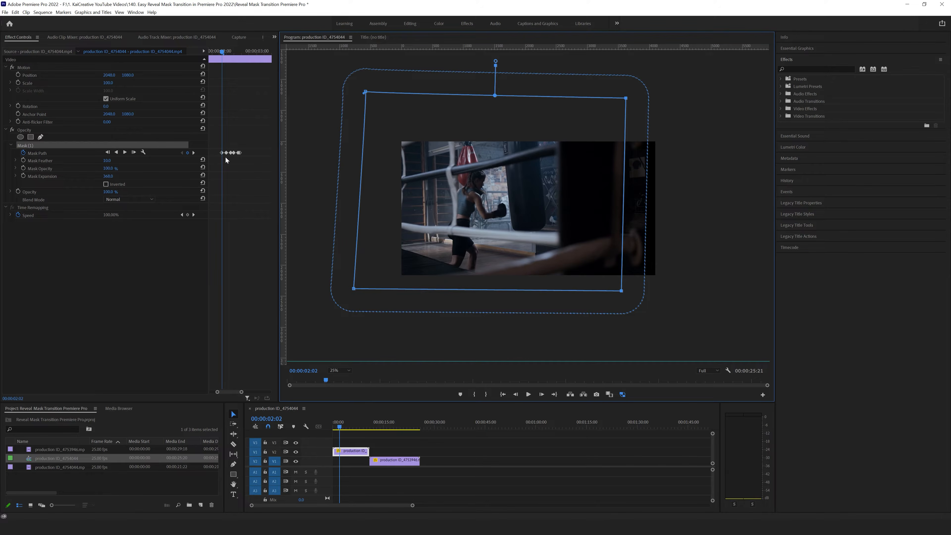
Keyframe the mask path at 00:00:01:24 and 00:00:01:23, moving the trailing edge outward until the mask covers the whole frame
left_click(515, 396)
left_click(515, 395)
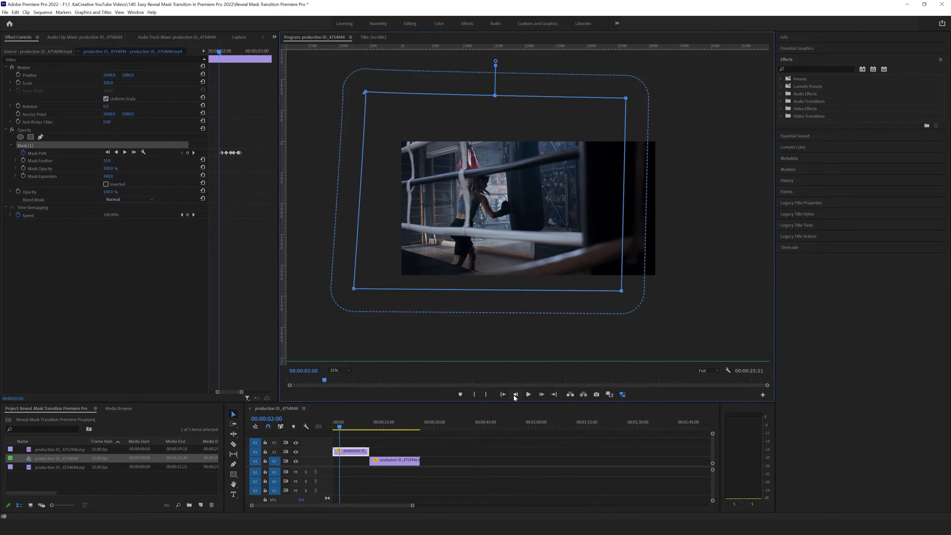
left_click(515, 396)
left_click_drag(622, 292, 648, 296)
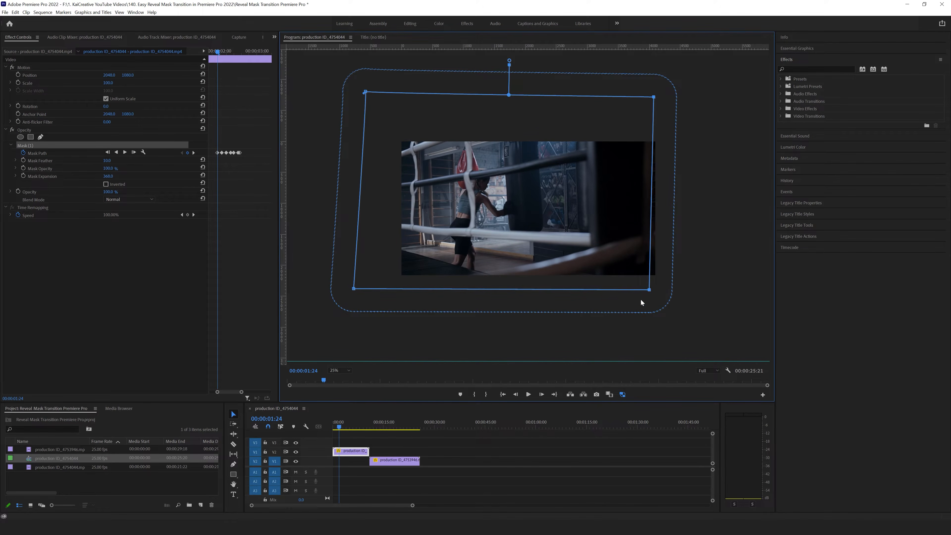
left_click(515, 394)
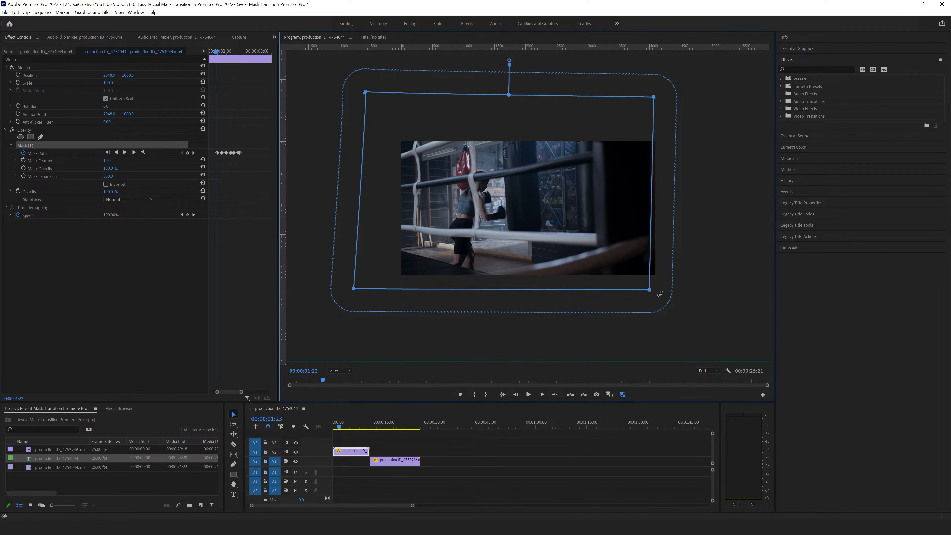
left_click_drag(649, 290, 657, 291)
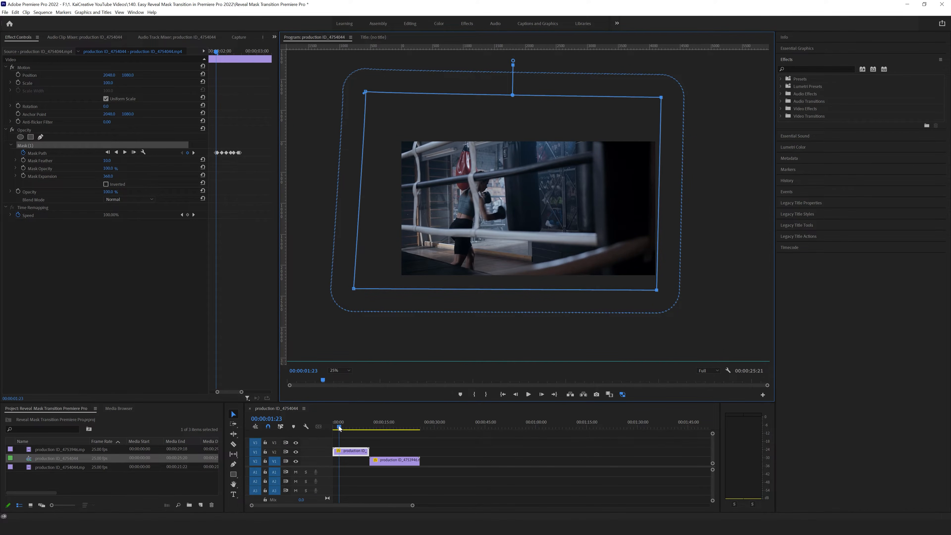
Check the mask at 00:00:02:08 and set its Mask Expansion to 0
left_click_drag(339, 427, 341, 430)
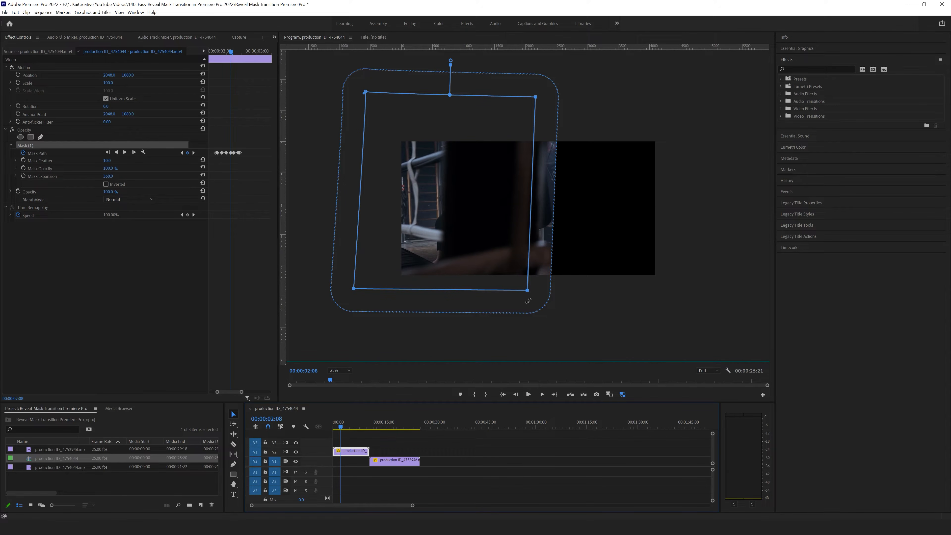
left_click(108, 176)
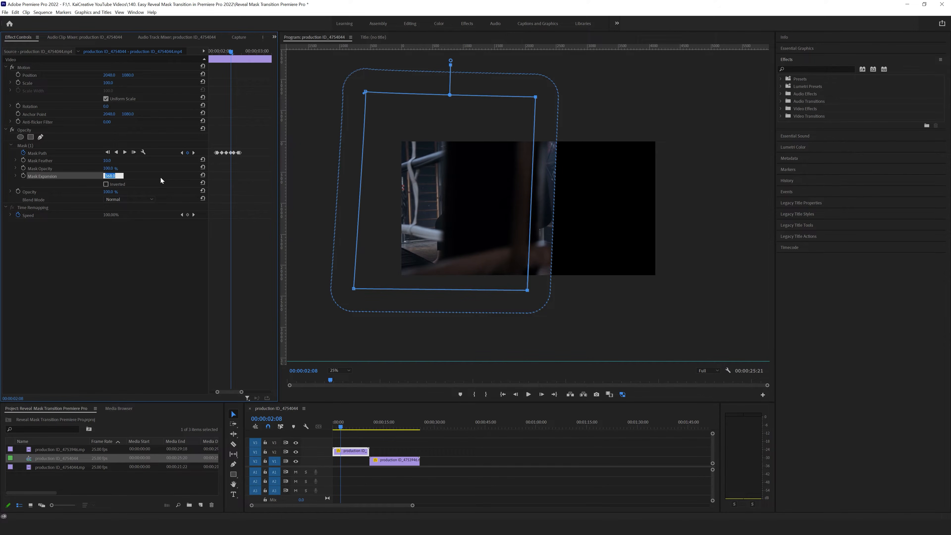
type("0")
key("Return")
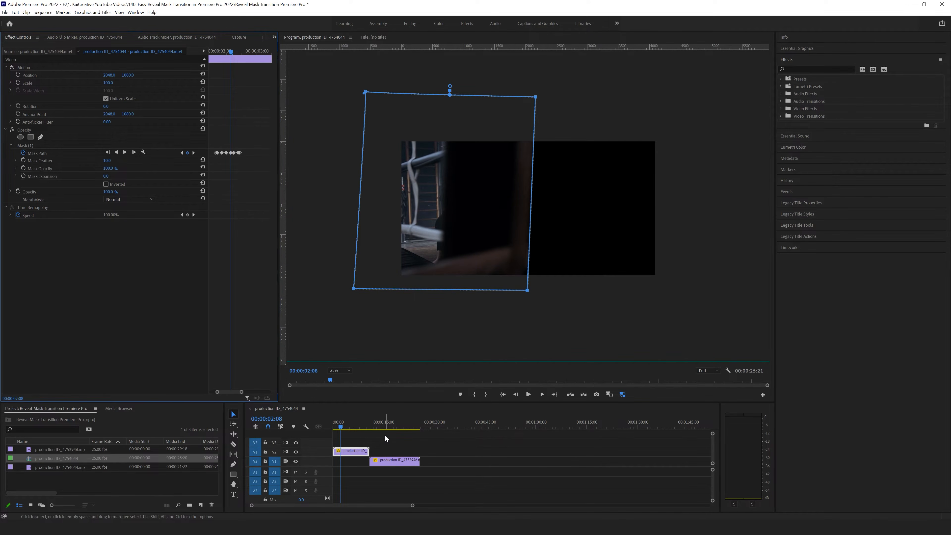
Deselect the clip and play the sequence from the start to preview the animated mask
left_click(386, 439)
left_click(342, 426)
left_click_drag(342, 427, 332, 428)
key("space")
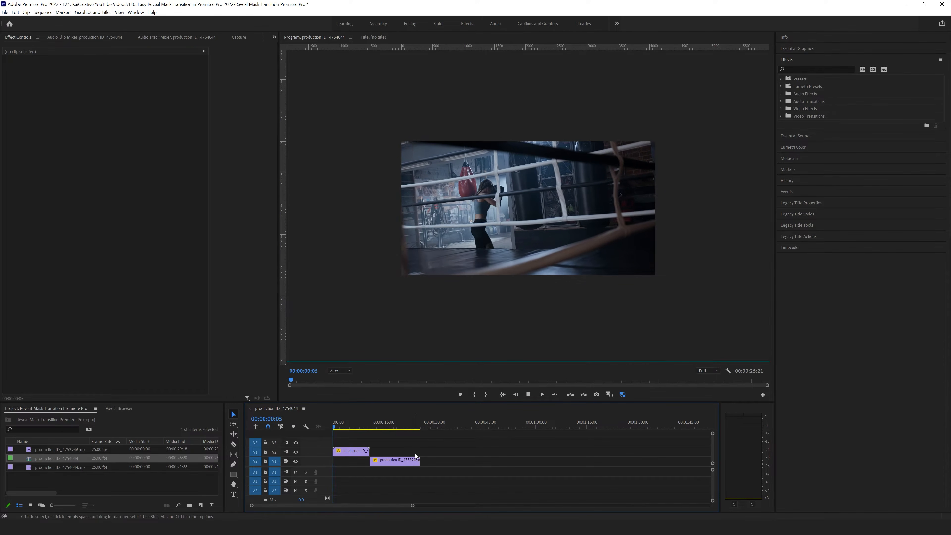
key("space")
Trim the opening off the second clip on V1 and place the remainder at the first clip's end
left_click(375, 424)
left_click_drag(375, 424, 400, 429)
mouse_move(377, 465)
left_mouse_down()
mouse_move(407, 464)
mouse_move(379, 464)
left_mouse_up()
Move the trimmed second clip on V1 beneath the masked clip, starting at about 00:00:01:24
left_click(355, 425)
left_click_drag(354, 425, 341, 426)
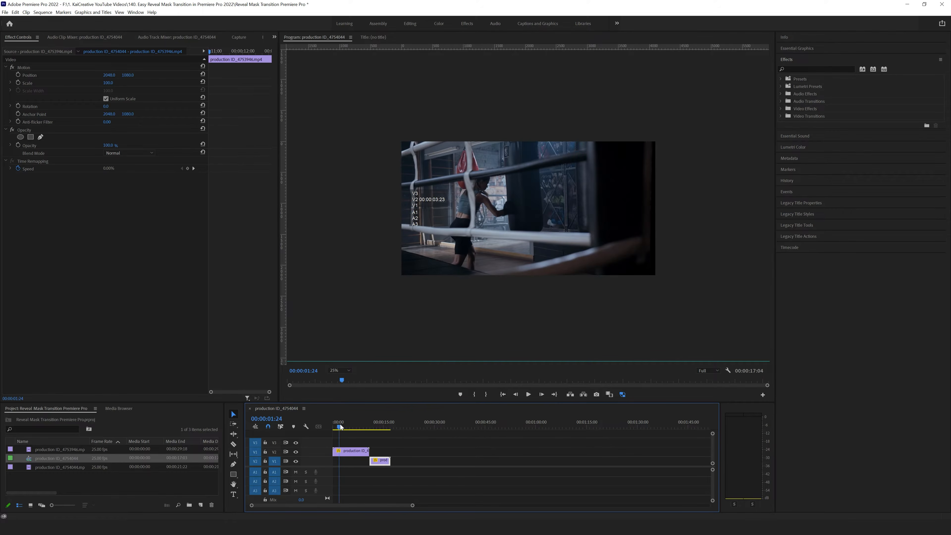
left_click_drag(379, 463, 349, 460)
Play the sequence from the start through the mask transition to preview the second clip's reveal
left_click_drag(339, 426, 325, 427)
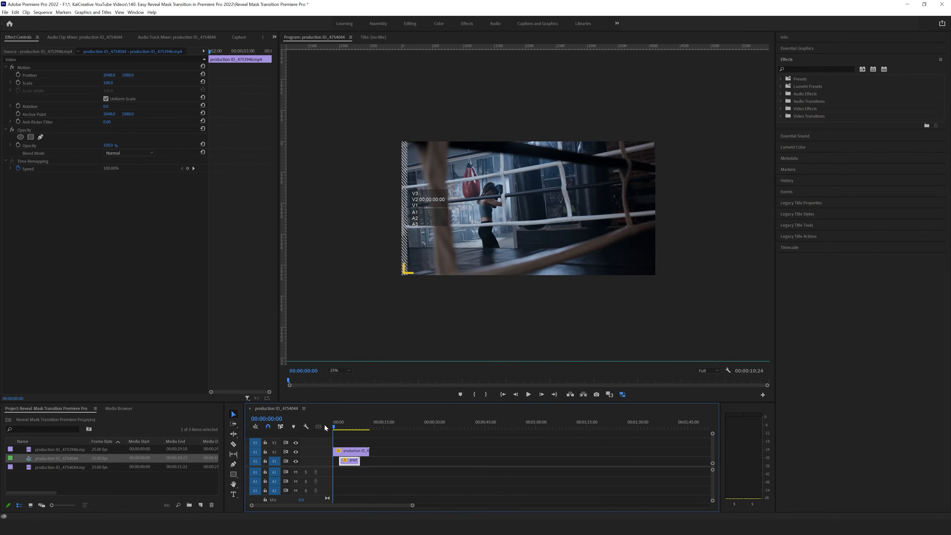
key("space")
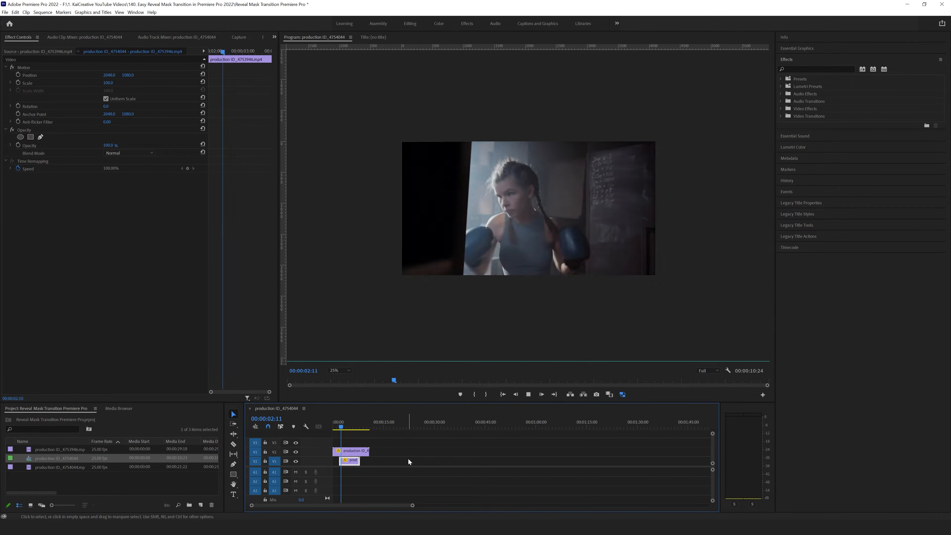
key("space")
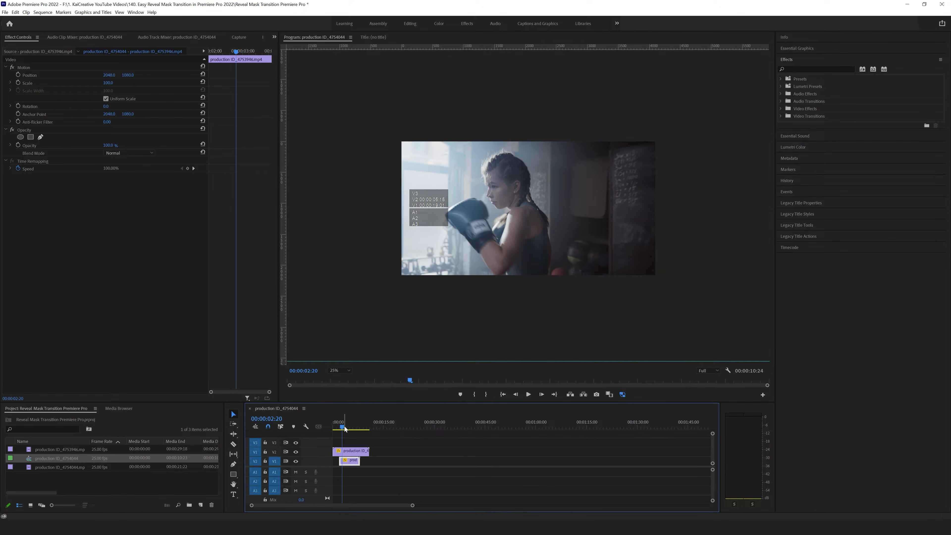
Place the playhead at 00:00:02:10 within the transition and set the Program monitor's zoom level to Fit
left_click_drag(342, 427, 340, 427)
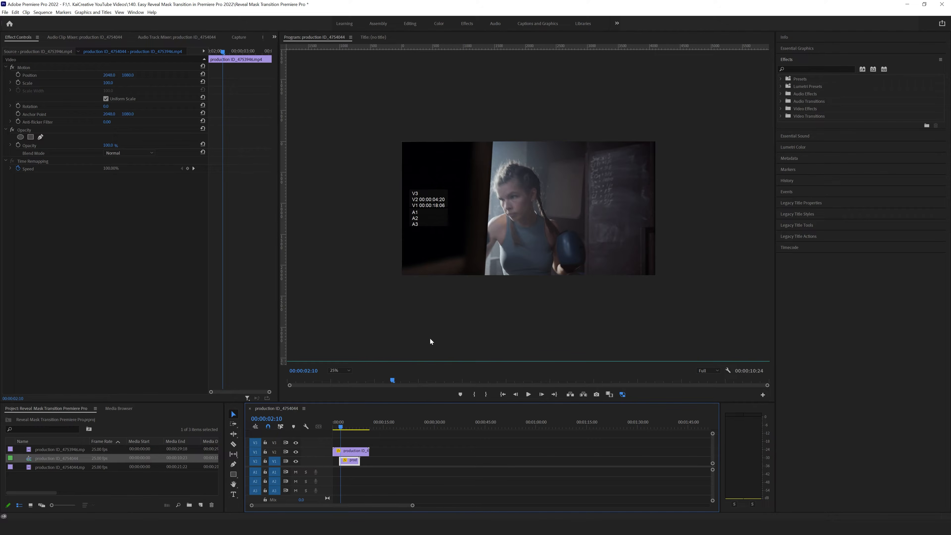
left_click(337, 370)
left_click(337, 376)
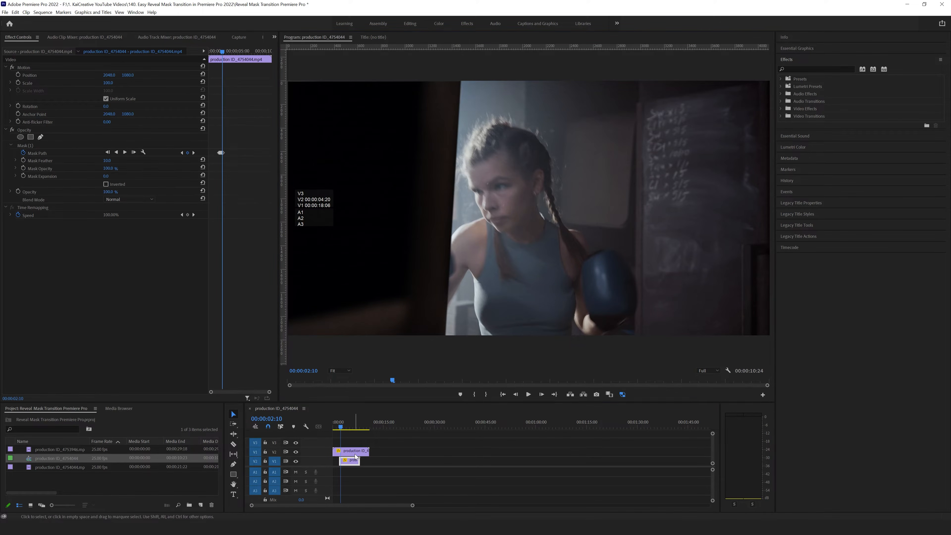
Increase the opacity mask's feather to about 122 and set the Program monitor's zoom level to 25%
left_click_drag(107, 164, 151, 164)
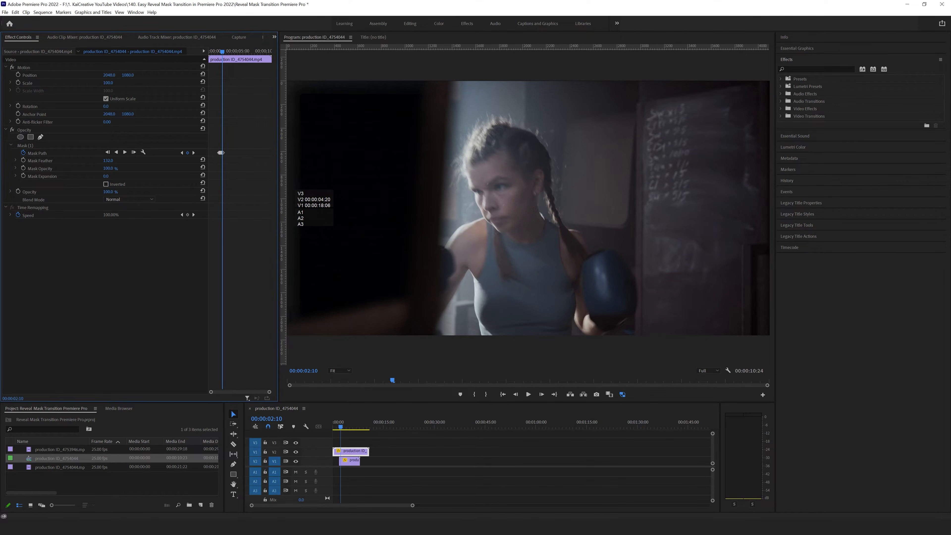
left_click(339, 371)
left_click(339, 395)
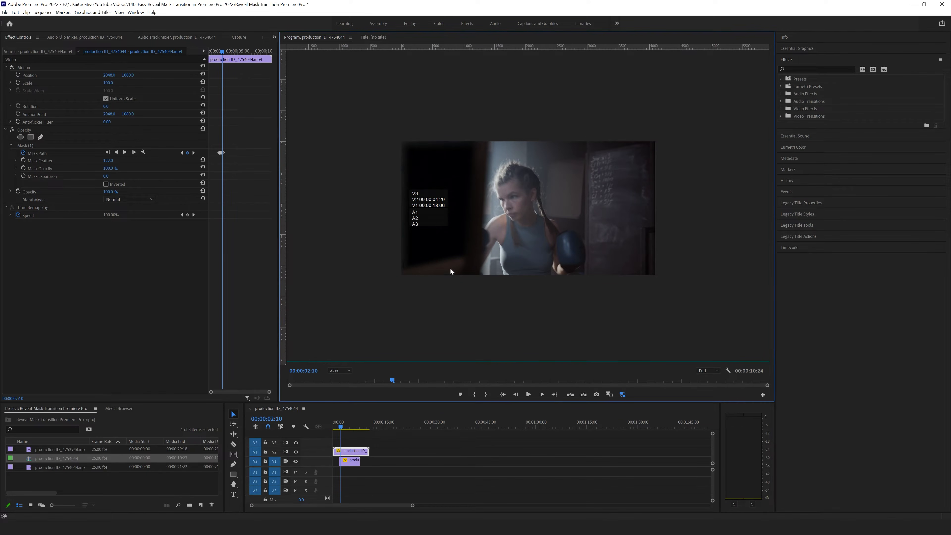
Play the sequence from the start through the feathered mask transition to preview the softened edge
left_click(342, 426)
left_click_drag(342, 425, 331, 427)
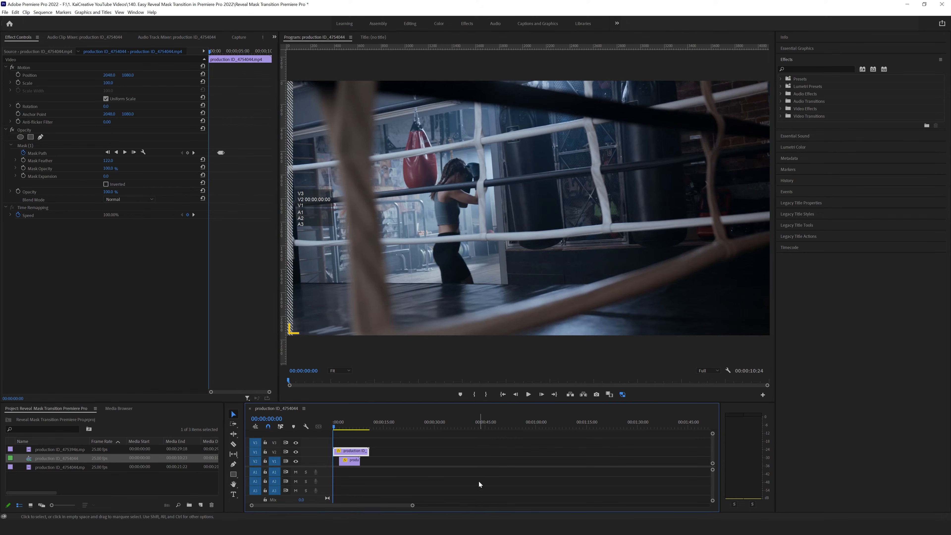
key("space")
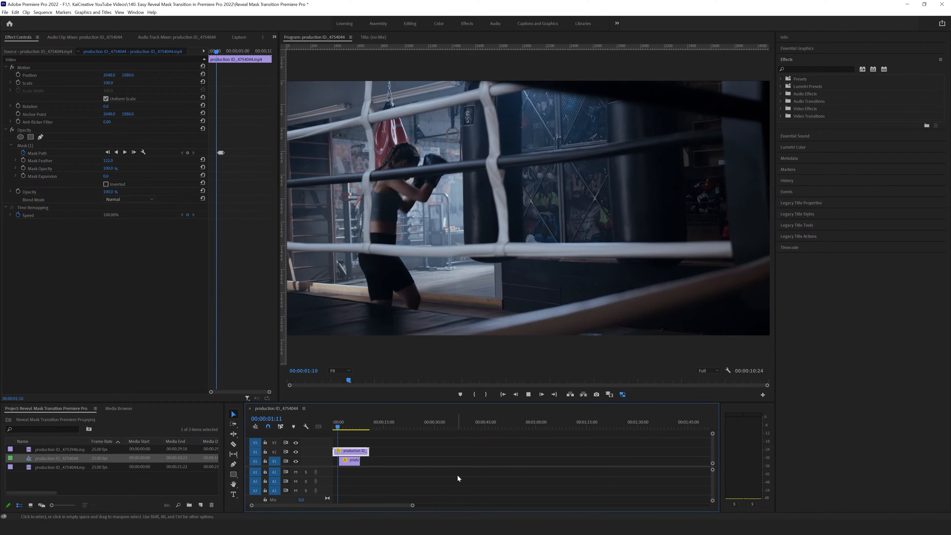
key("space")
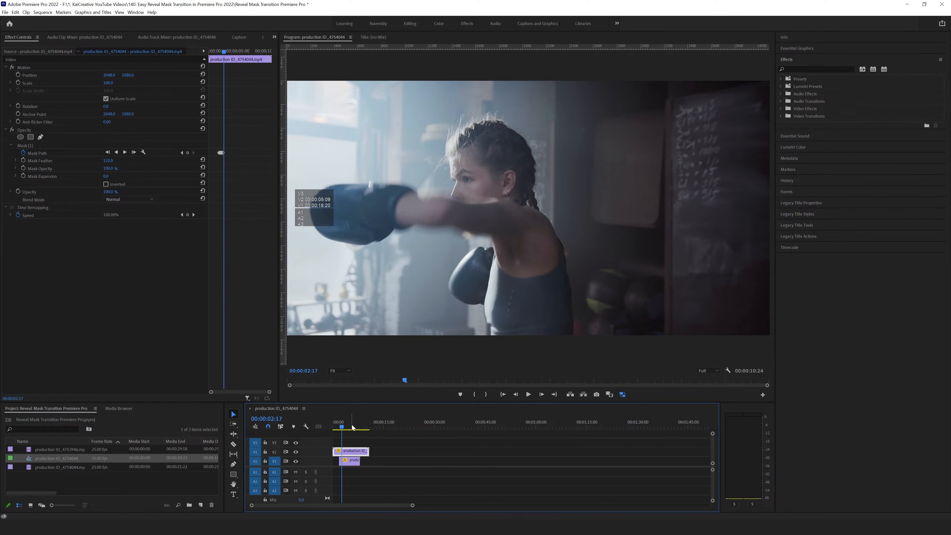
key("space")
key("space")
left_click_drag(343, 425, 345, 428)
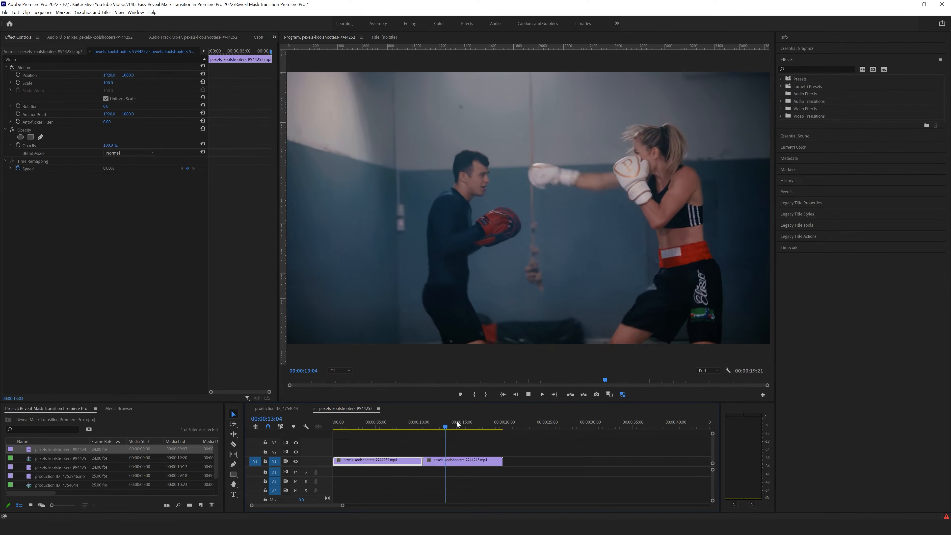
Set the speed of both koolshooters clips on V1 to 200%
left_click_drag(457, 424, 390, 439)
left_click_drag(473, 446, 403, 472)
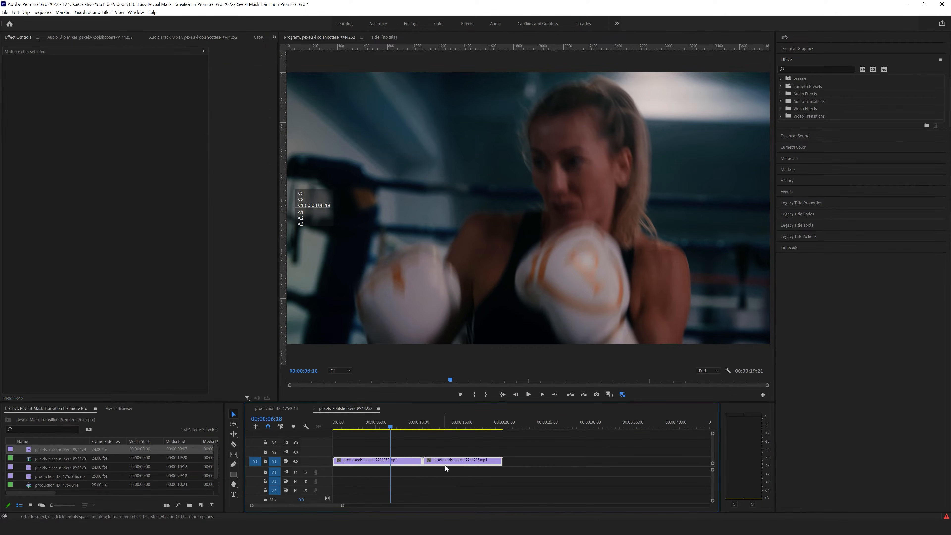
right_click(449, 465)
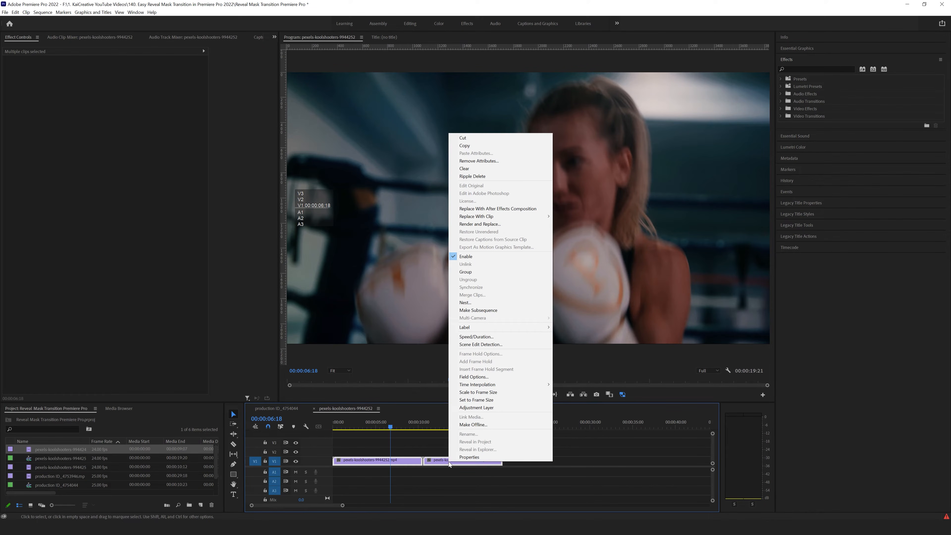
left_click(474, 338)
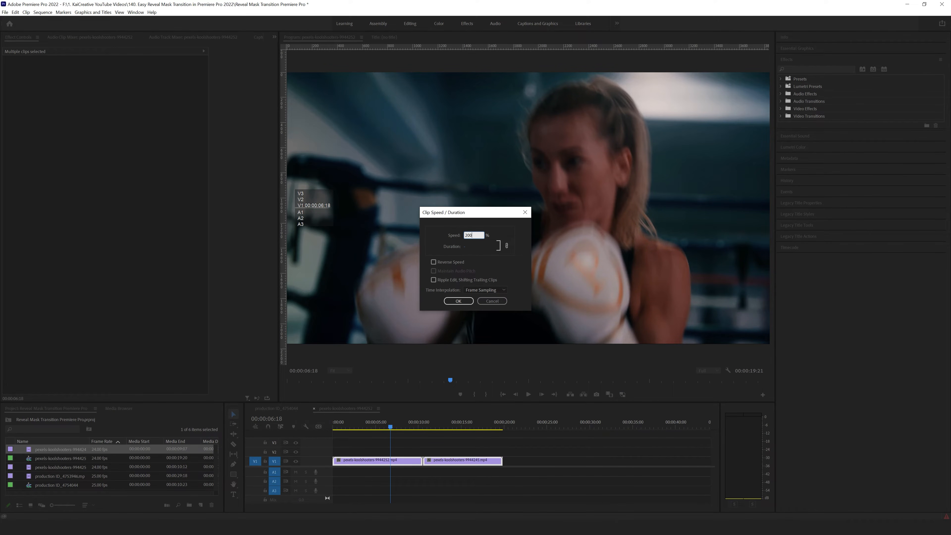
type("200")
key("Return")
Play the sped-up clips from the start to check where the dark figure crosses the frame
key("Home")
key("space")
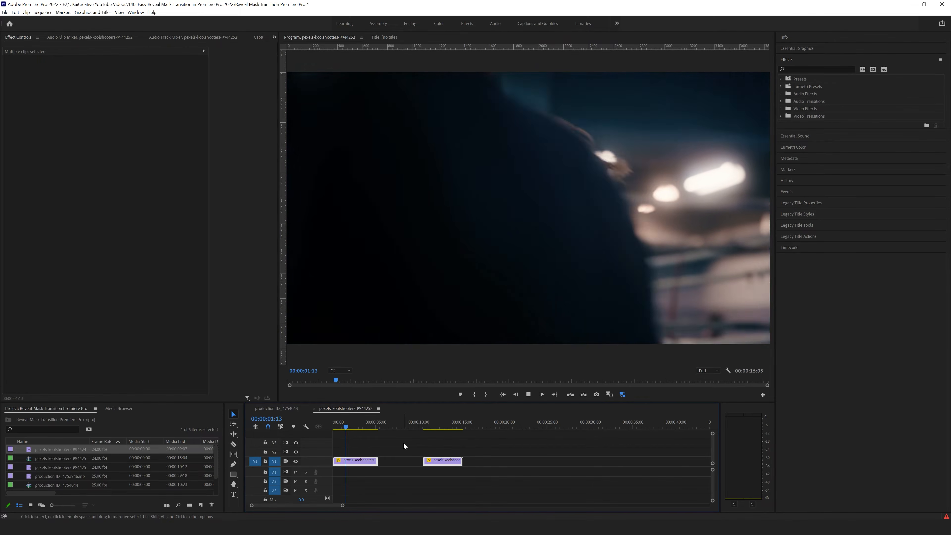
key("space")
Move the second clip earlier on V1 and the first clip up to V2, with the playhead at 00:00:01:05
left_click_drag(423, 464, 404, 463)
left_click_drag(352, 463, 337, 426)
key("space")
left_click(531, 155)
At 25% monitor zoom, draw a closed free-form opacity mask around the V2 clip's frame, following the dark figure's trailing edge
left_click(334, 370)
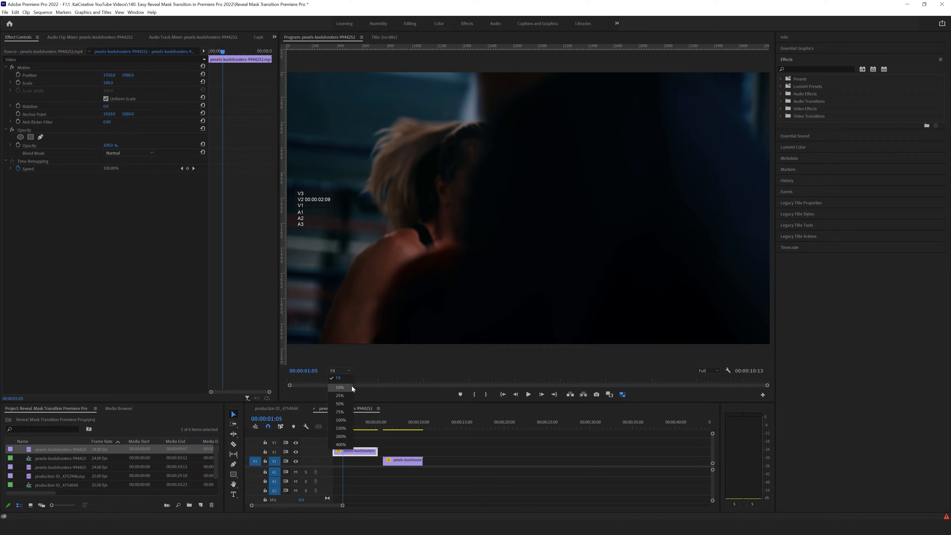
left_click(347, 391)
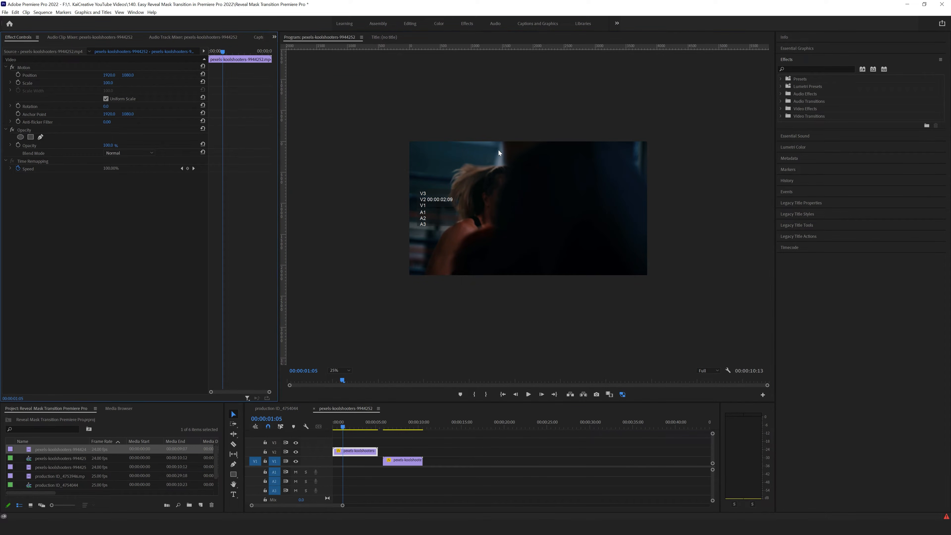
left_click(40, 137)
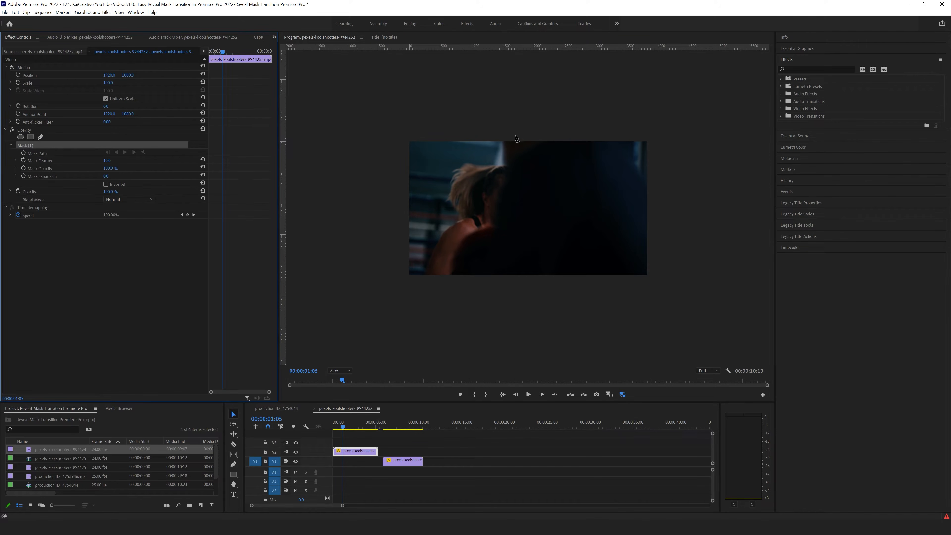
left_click(399, 116)
left_click(496, 115)
left_click(555, 115)
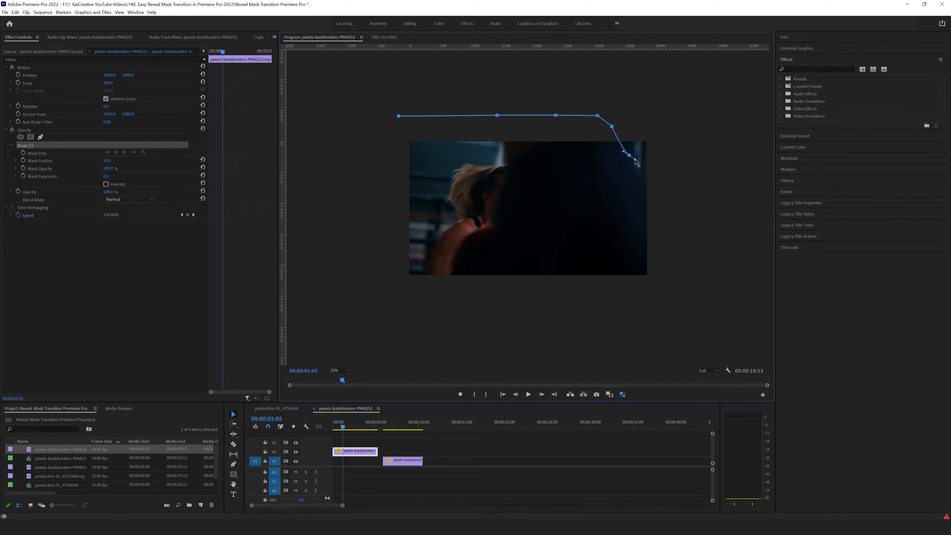
mouse_move(634, 162)
left_mouse_down()
mouse_move(627, 167)
mouse_move(648, 163)
mouse_move(638, 168)
left_mouse_up()
left_click(667, 193)
left_click(665, 210)
left_click(662, 299)
left_click(369, 299)
left_click(357, 115)
left_click(398, 116)
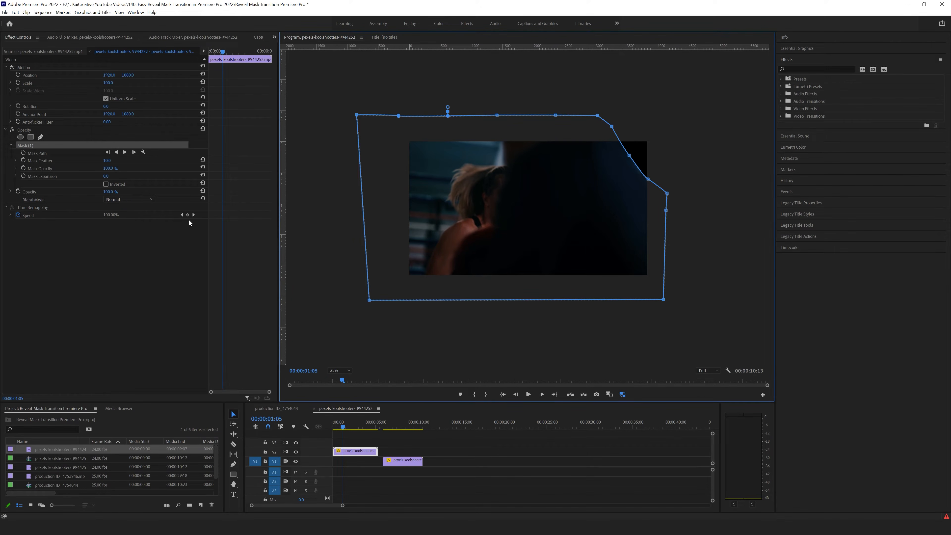
Enable Mask Path keyframing at 00:00:01:05 and reshape the mask at 00:00:01:06 along the dark figure's trailing edge
left_click(23, 152)
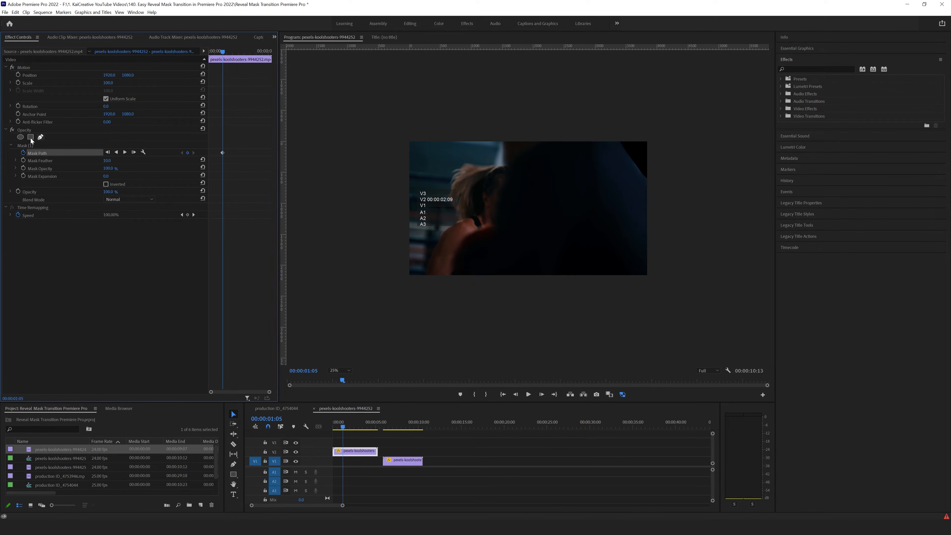
left_click(33, 146)
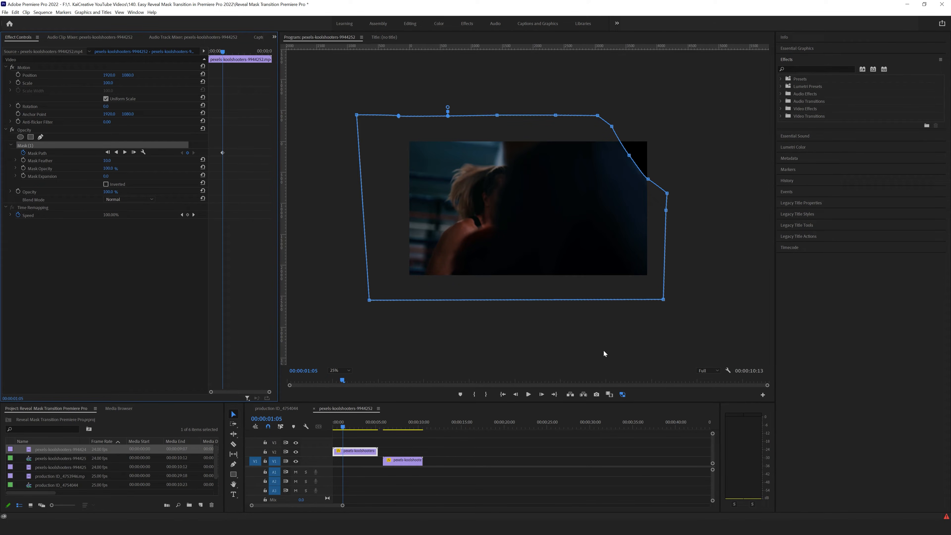
left_click(542, 395)
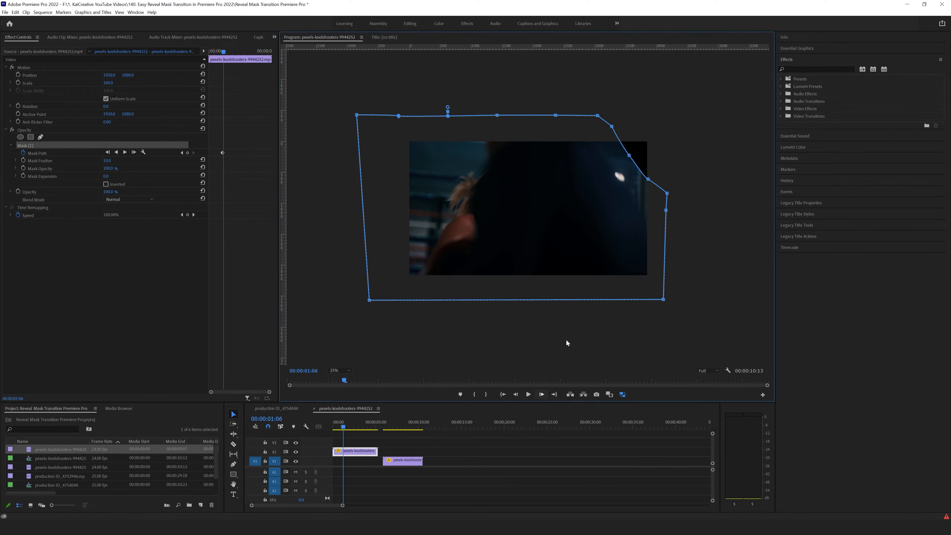
left_click_drag(629, 155, 654, 222)
left_click_drag(639, 255, 660, 257)
left_click(666, 211, "ctrl")
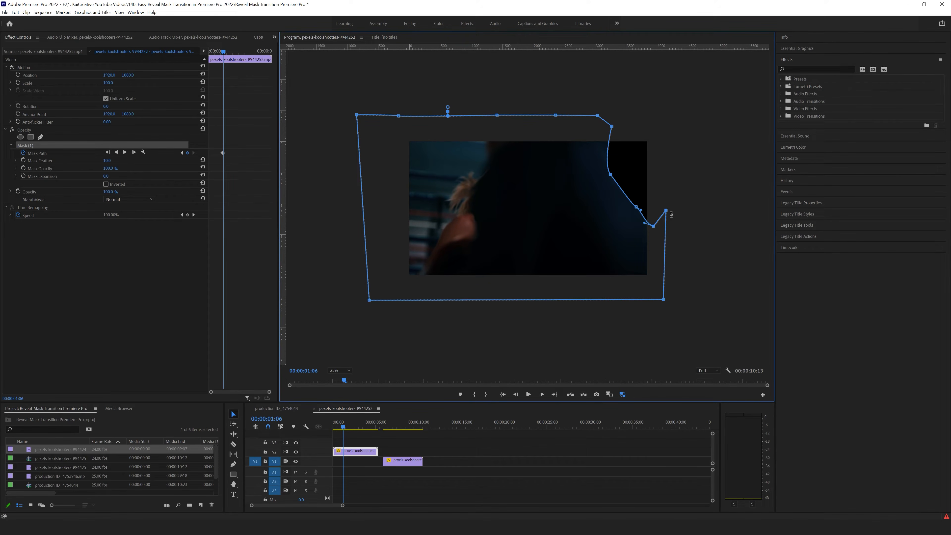
left_click_drag(665, 212, 656, 259)
left_click_drag(664, 300, 657, 304)
left_click_drag(612, 127, 592, 130)
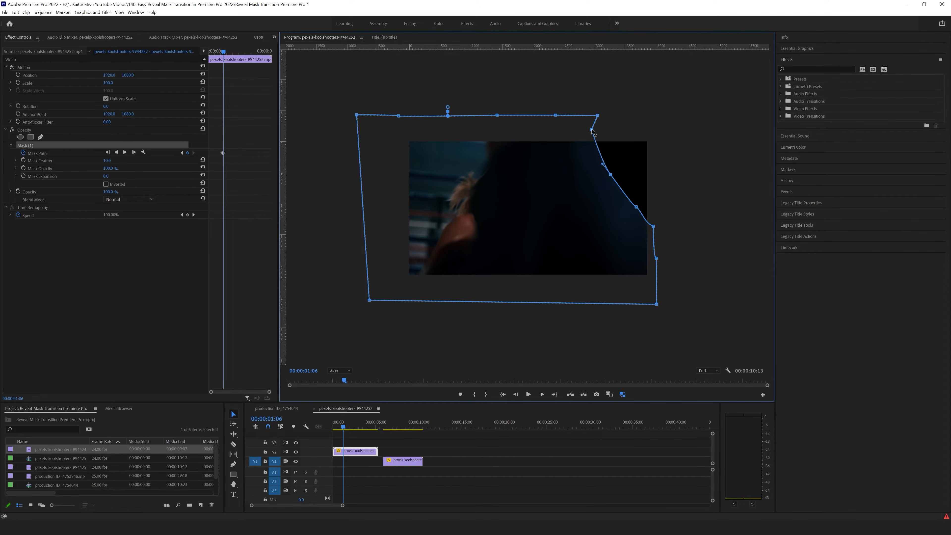
Reshape the mask at 00:00:01:07 to follow the dark figure's shoulder and pull its lower corner inward
key("Right")
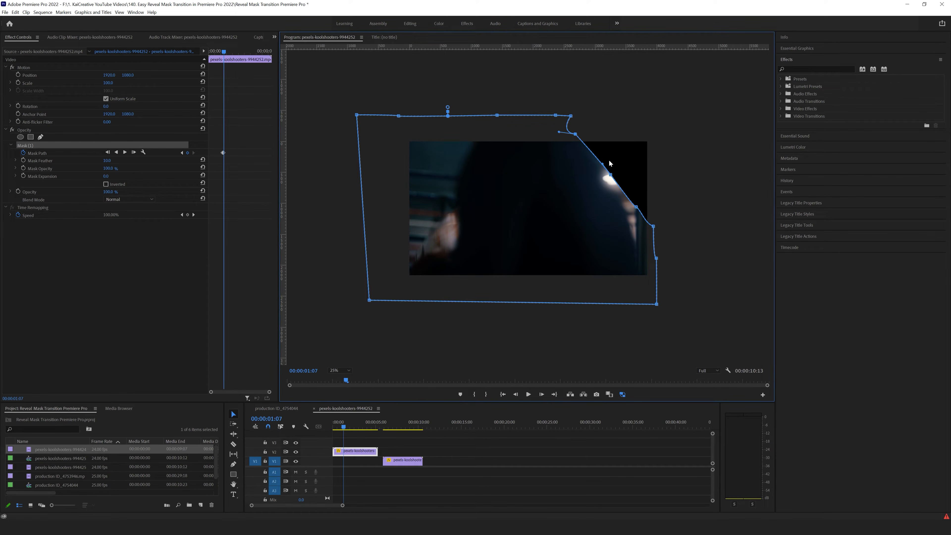
left_click_drag(611, 177, 640, 246)
left_click(638, 247, "ctrl")
left_click(638, 247)
left_click_drag(637, 246, 643, 257)
left_click_drag(643, 256, 641, 263)
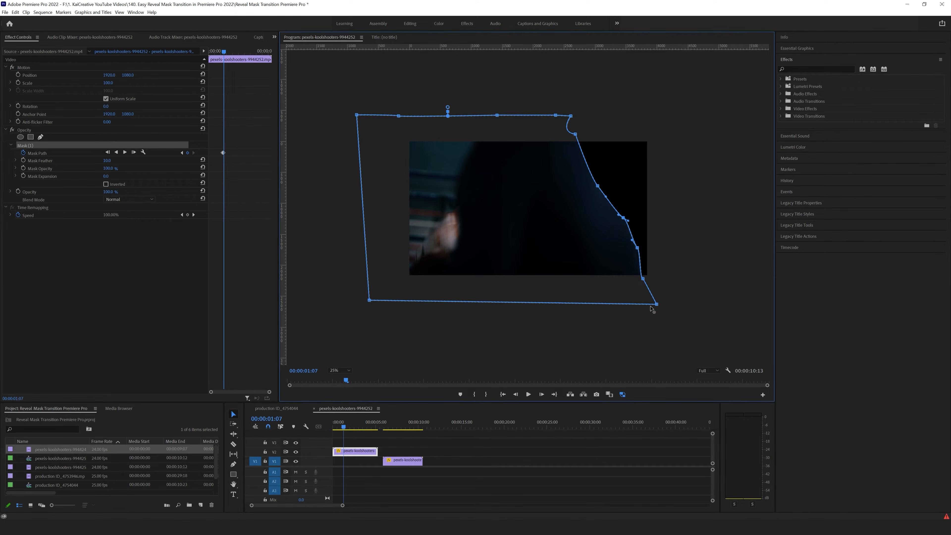
left_click_drag(656, 304, 607, 301)
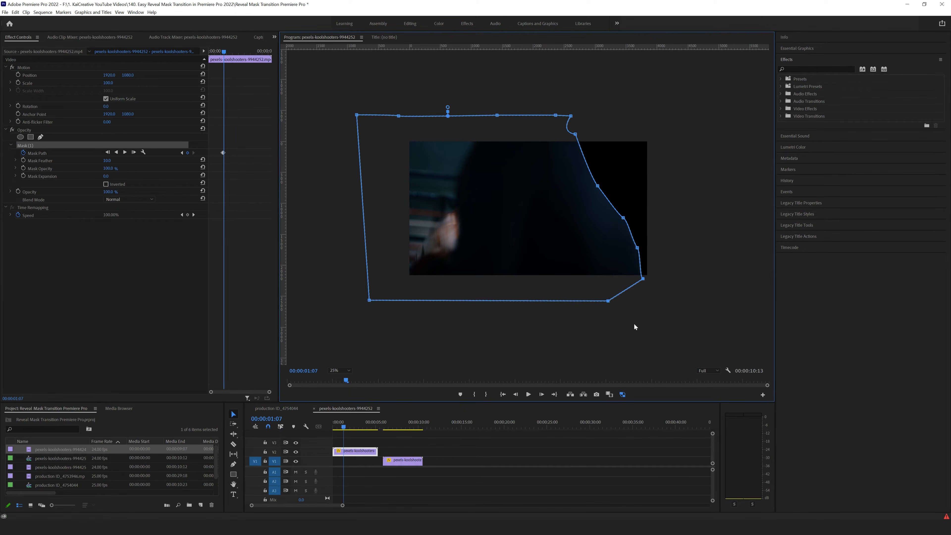
Go back to 00:00:01:04 and push the mask's upper edge points outside the frame so the whole image is included
left_click(513, 397)
left_click(513, 398)
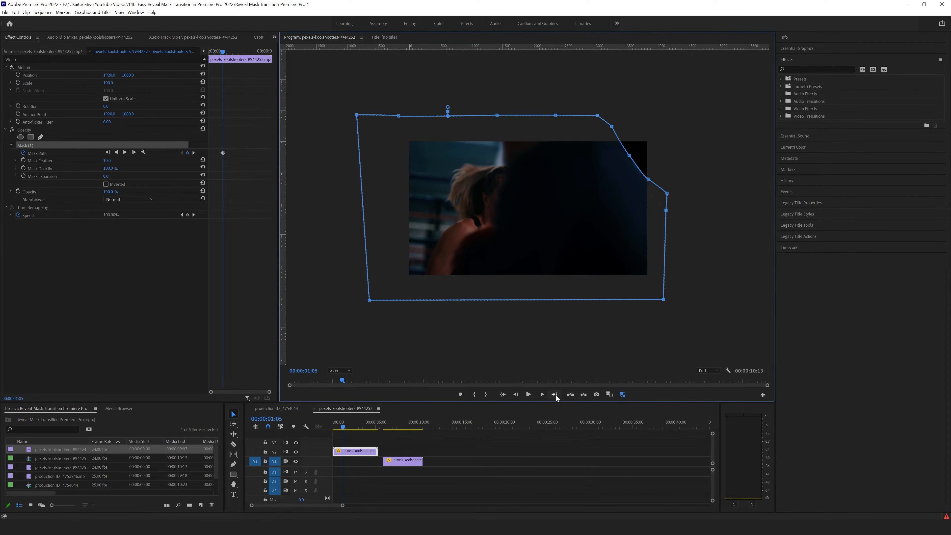
left_click(519, 396)
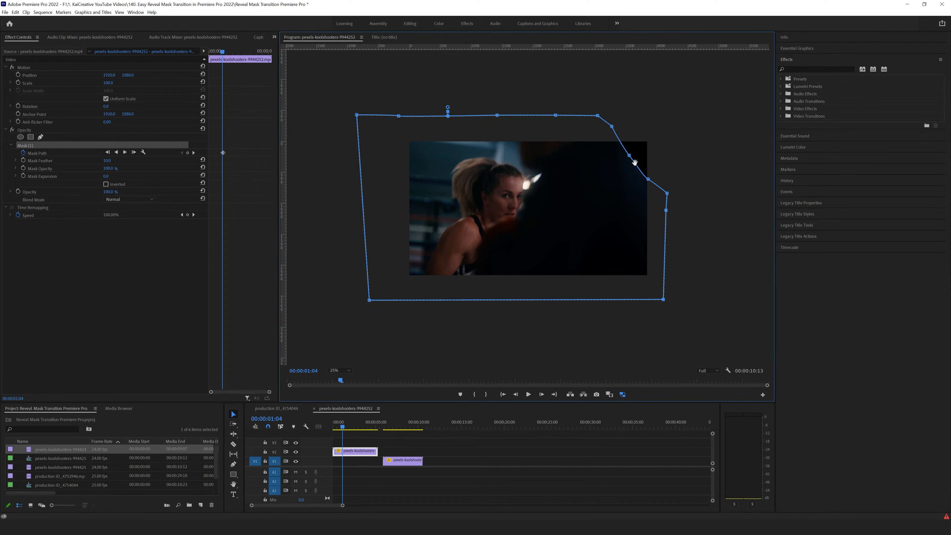
left_click_drag(629, 156, 650, 139)
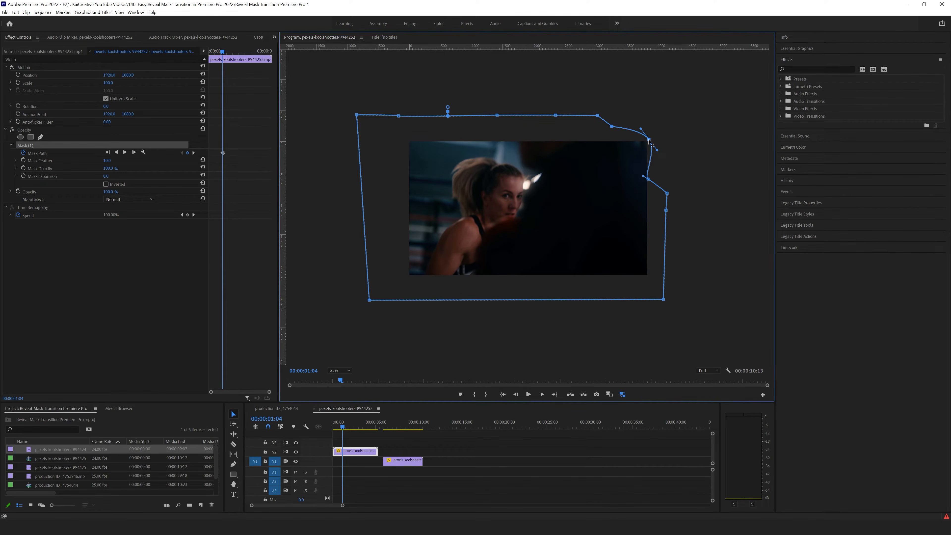
left_click_drag(649, 181, 656, 179)
Adjust the mask points at 00:00:01:08 to match the dark figure's trailing edge
left_click(542, 394)
left_click(542, 395)
left_click(542, 394)
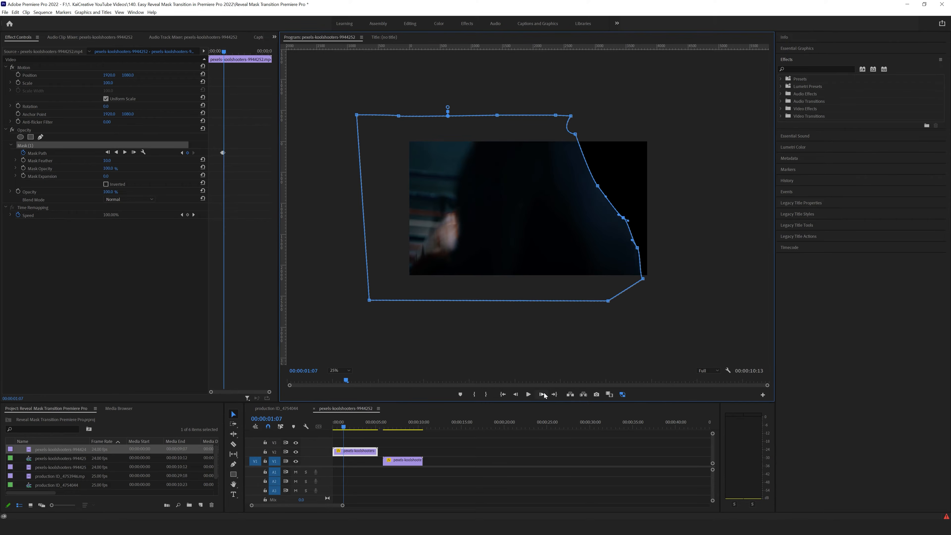
left_click(542, 394)
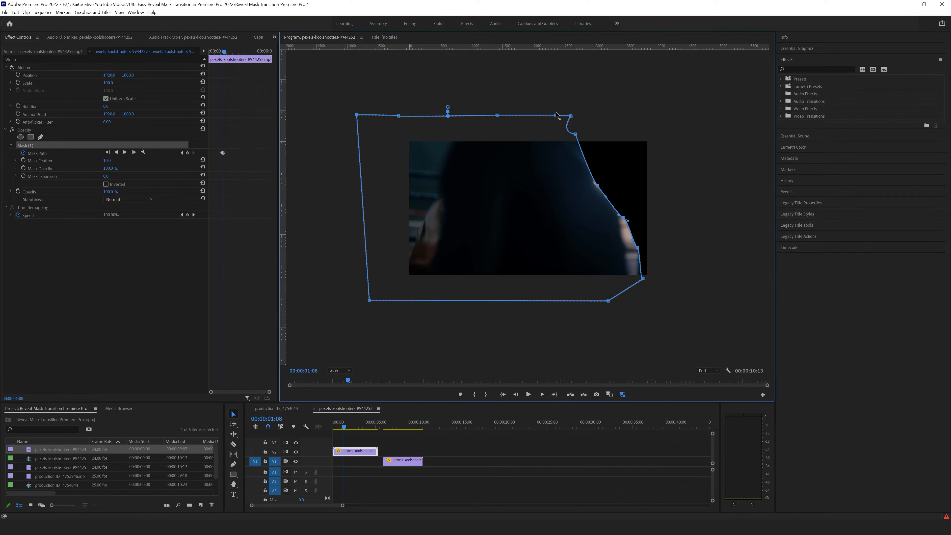
left_click_drag(556, 116, 562, 138)
left_click_drag(598, 186, 592, 186)
left_click_drag(623, 218, 617, 217)
left_click_drag(637, 248, 623, 276)
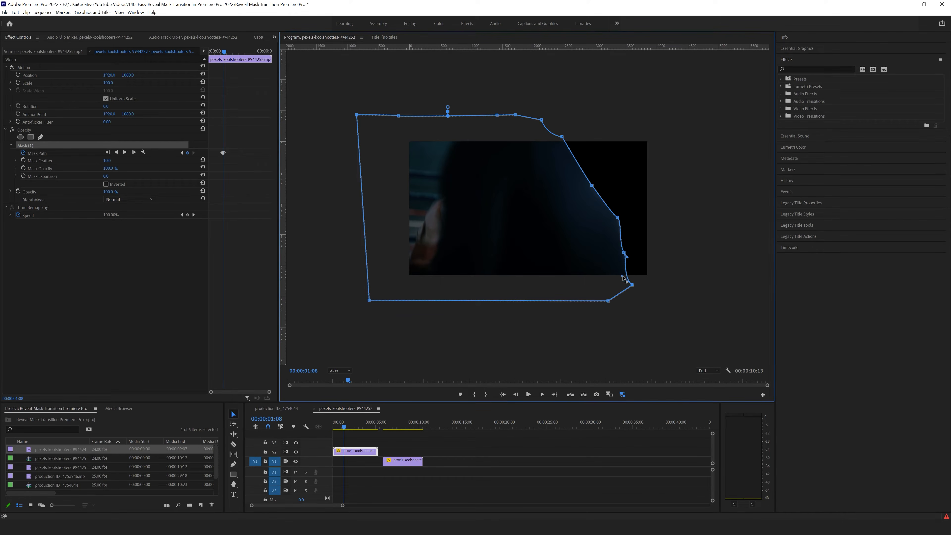
Shift the mask's edge points inward at 00:00:01:09 to cut off the background behind the dark figure
left_click(543, 395)
left_click_drag(564, 140, 555, 140)
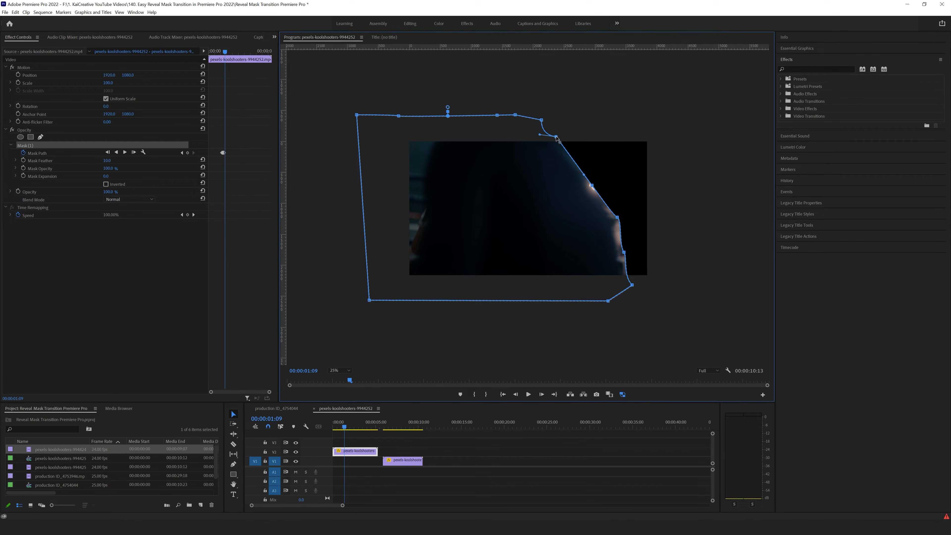
left_click_drag(592, 186, 584, 187)
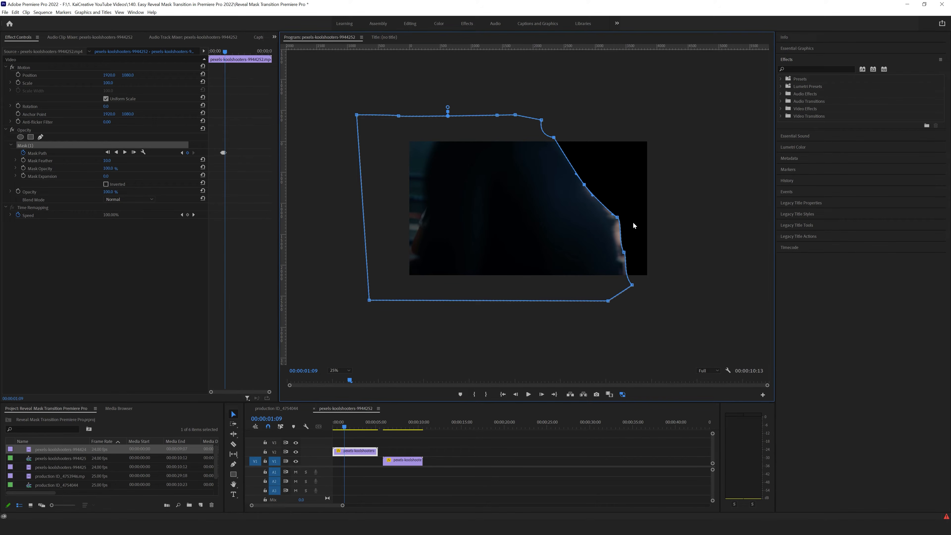
left_click_drag(618, 217, 609, 221)
left_click_drag(624, 253, 614, 255)
left_click_drag(633, 286, 618, 287)
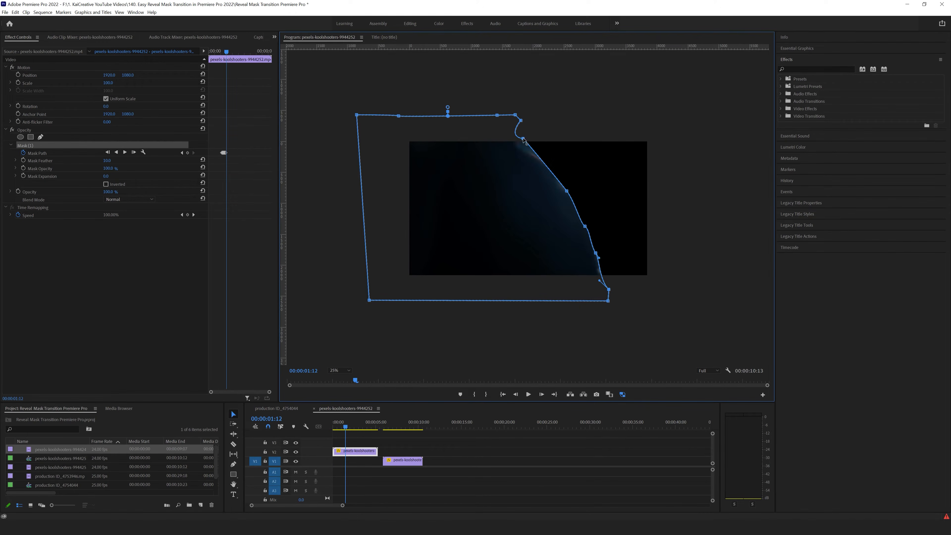
Tighten the mask at 00:00:01:12 along the figure's edge and pull its outer top and bottom points inward
left_click_drag(523, 138, 506, 137)
left_click_drag(521, 120, 468, 118)
left_click_drag(566, 191, 558, 191)
left_click_drag(608, 301, 550, 301)
Refine the mask's edge at 00:00:01:13 and move the spare top and bottom points beyond the opposite side of the frame
key("Right")
left_click_drag(506, 138, 491, 135)
left_click_drag(530, 182, 528, 173)
left_click_drag(561, 292, 555, 294)
left_click_drag(551, 301, 398, 297)
left_click_drag(399, 116, 380, 117)
left_click_drag(425, 117, 389, 117)
left_click_drag(451, 117, 400, 117)
left_click_drag(468, 118, 405, 124)
left_click_drag(476, 131, 402, 132)
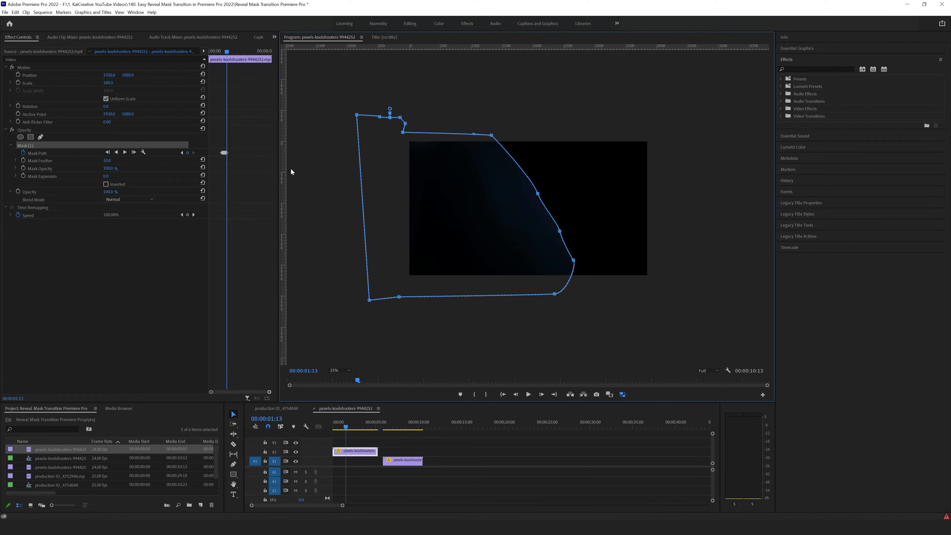
Adjust the mask's edge points at 00:00:01:20, shifting the edge inward to follow the last visible part of the dark figure
left_click_drag(269, 391, 256, 391)
left_click_drag(241, 53, 258, 56)
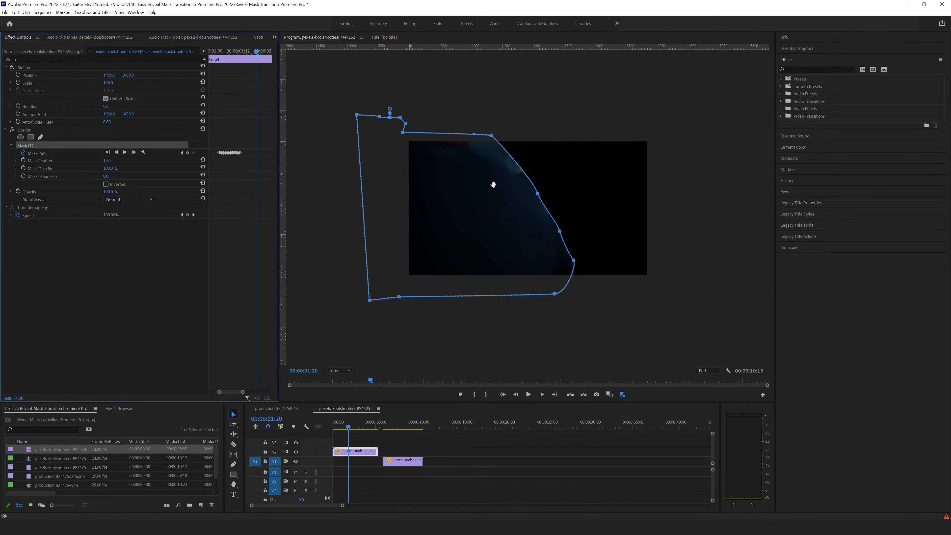
left_click_drag(491, 135, 493, 135)
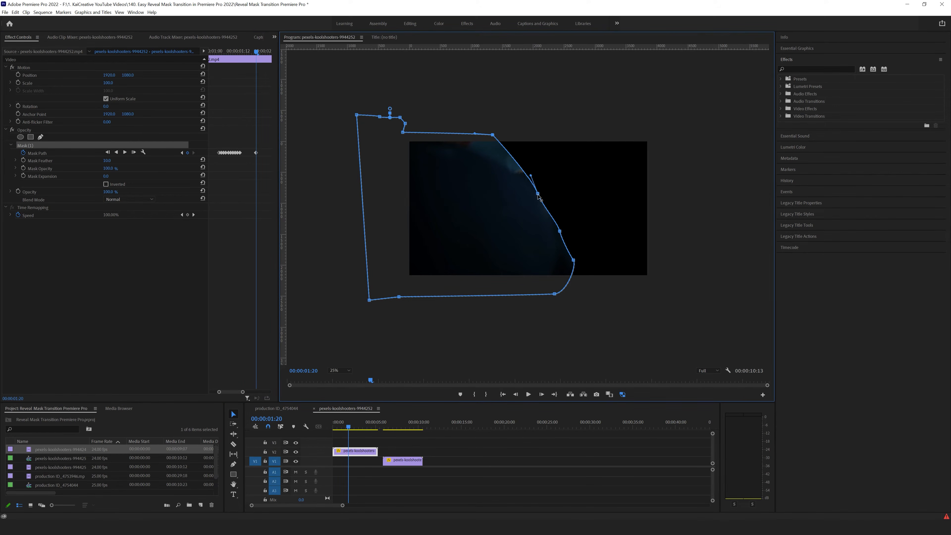
left_click_drag(539, 195, 539, 195)
left_click_drag(561, 232, 577, 266)
left_click_drag(556, 296, 491, 290)
Pull the mask's edge points farther across the frame at 00:00:01:23, following the figure out of the picture
left_click_drag(256, 55, 264, 53)
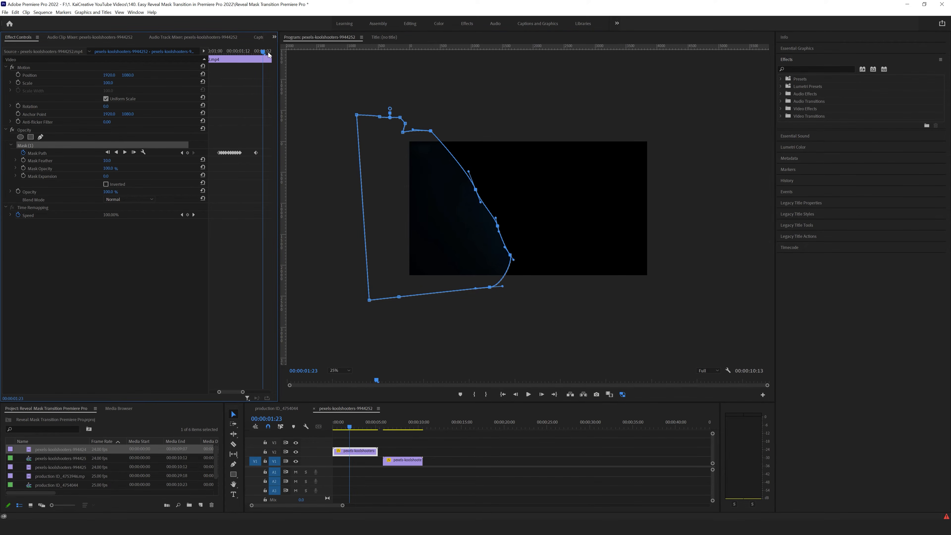
left_click_drag(489, 291, 384, 288)
left_click_drag(263, 53, 258, 157)
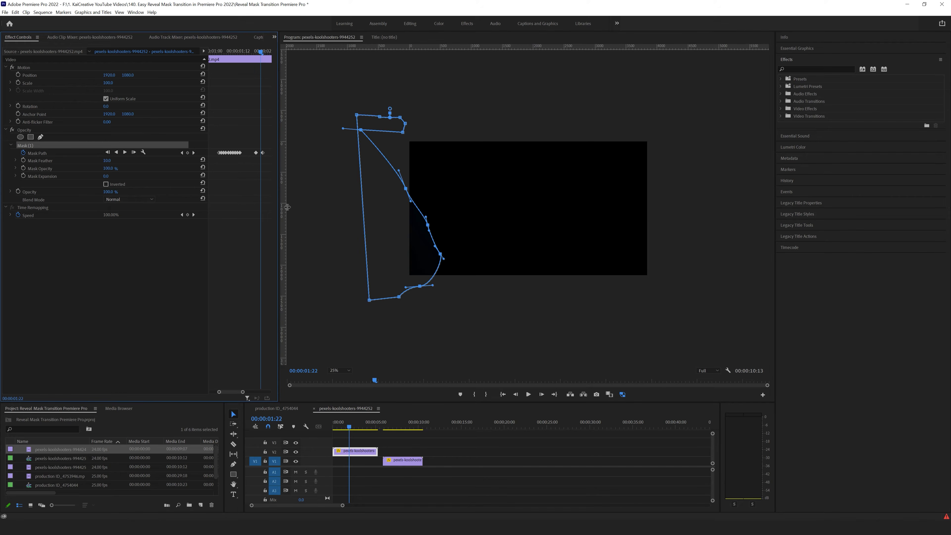
Move the final mask path keyframe later, then shift the last two keyframes earlier so the first of them sits at 00:00:01:17
left_click_drag(263, 153, 267, 153)
left_click_drag(261, 53, 234, 56)
key("space")
key("space")
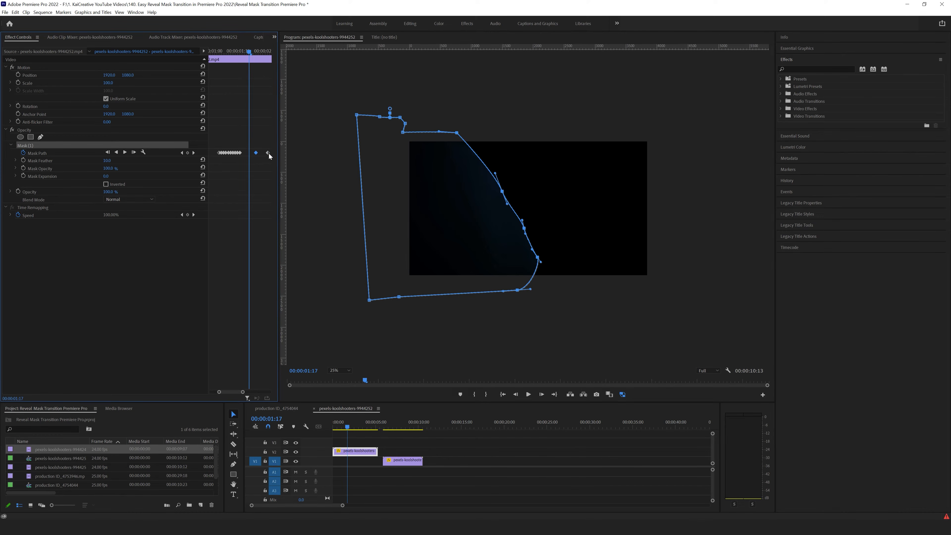
left_click_drag(256, 154, 250, 155)
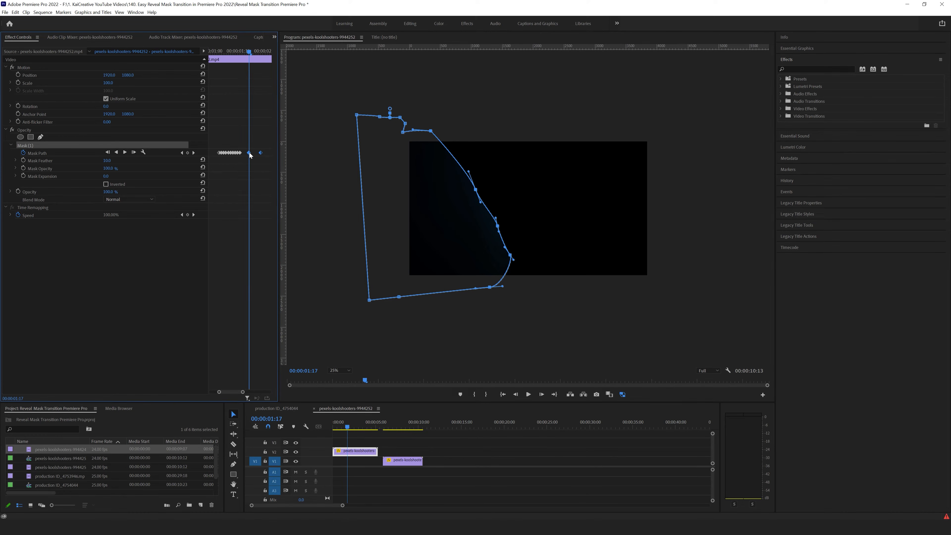
Play through the mask animation from 00:00:01:04 and pull the mask's two lower edge points inward at 00:00:01:07
left_click_drag(249, 51, 220, 53)
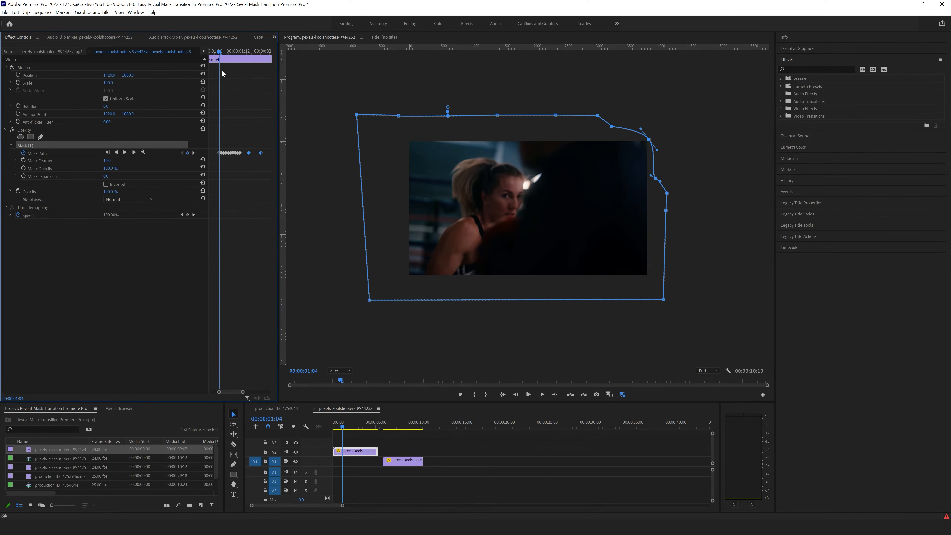
left_click(255, 250)
key("space")
key("space")
key("space")
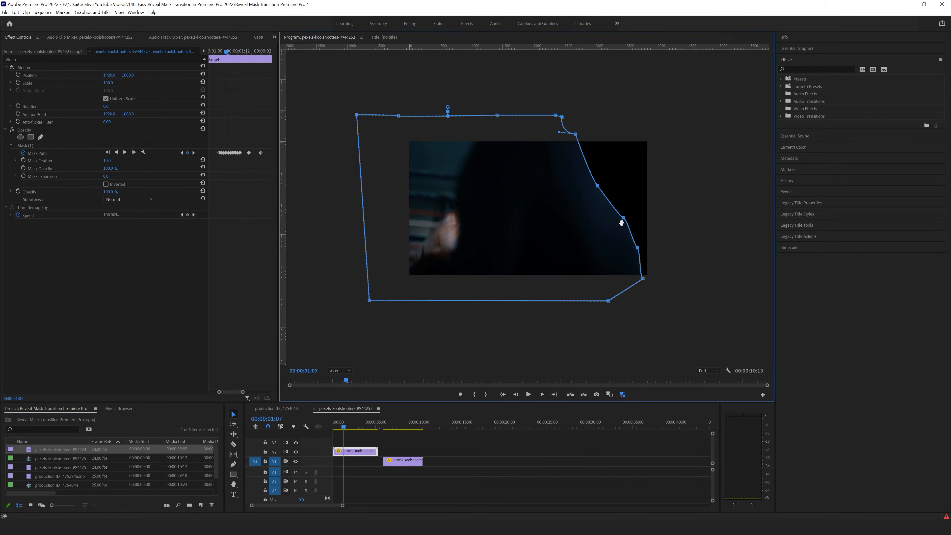
left_click_drag(643, 279, 630, 285)
left_click_drag(636, 248, 635, 249)
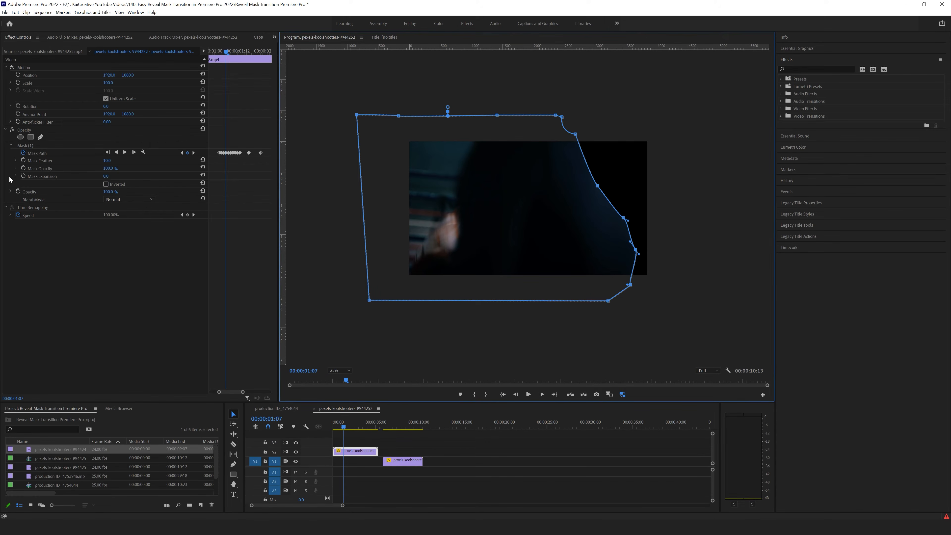
Set the mask expansion to -74.0, increase the mask feather and deselect the clip
left_click(108, 179)
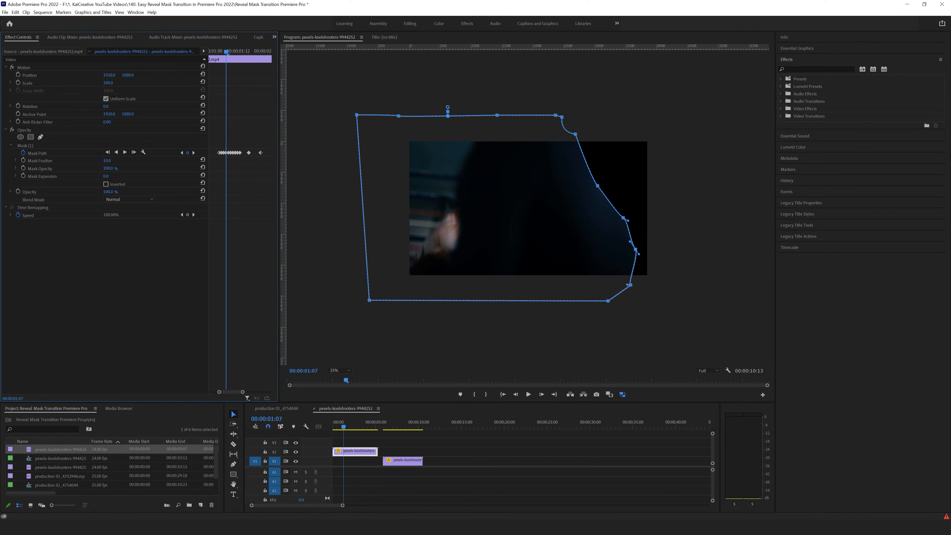
left_click_drag(107, 177, 80, 176)
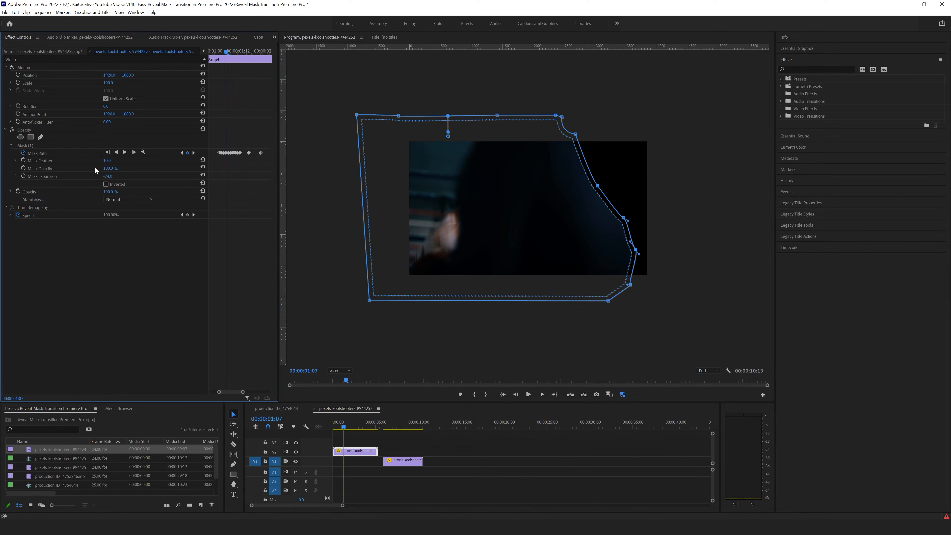
left_click_drag(107, 161, 124, 161)
left_click(423, 440)
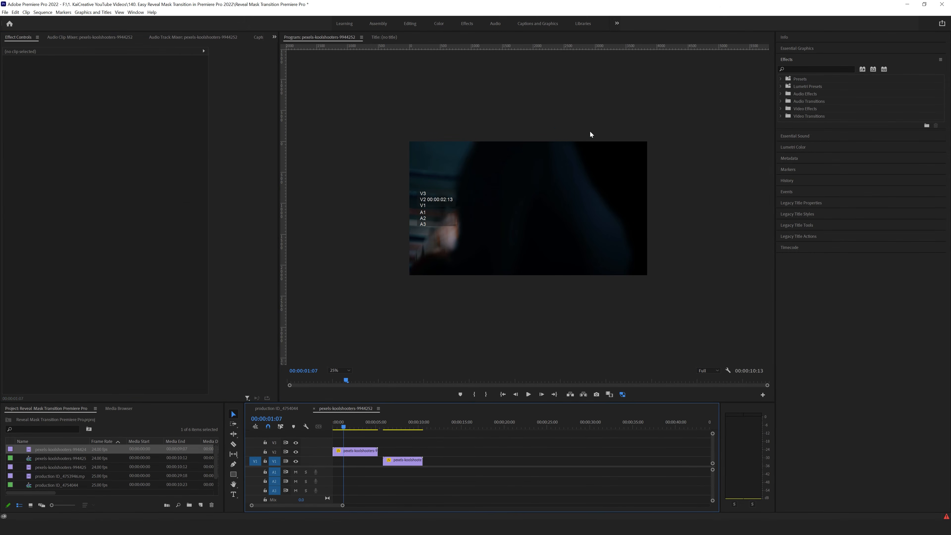
Preview the masked clip and slide the V1 boxing clip beneath it so that it starts at 00:00:01:04
left_click_drag(345, 429, 330, 427)
key("space")
key("space")
left_click_drag(401, 464, 360, 464)
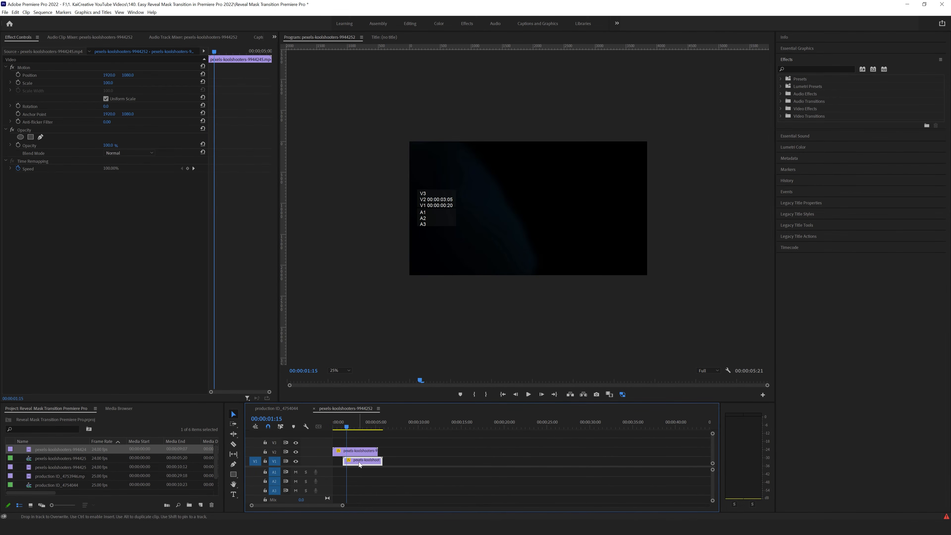
left_click(343, 426)
left_click_drag(343, 425, 344, 425)
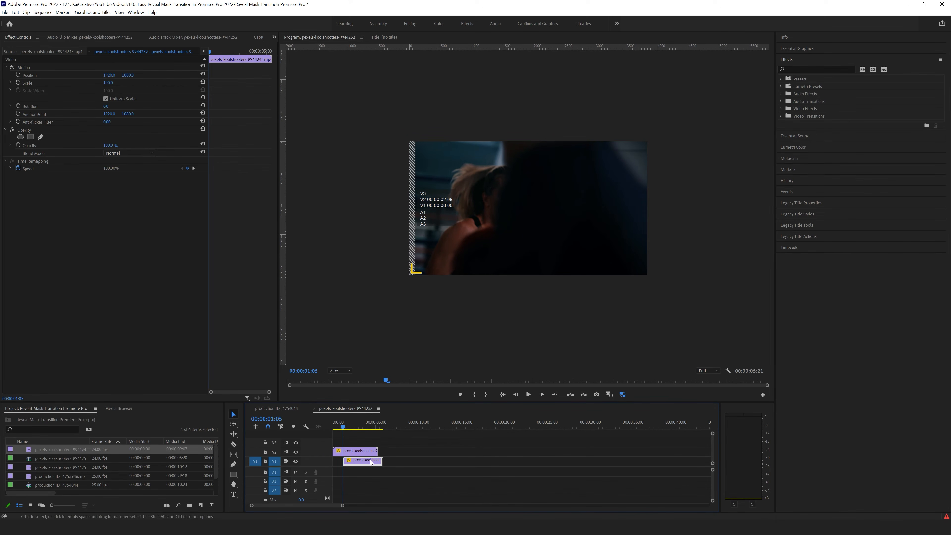
left_click_drag(343, 506, 282, 506)
key("Left")
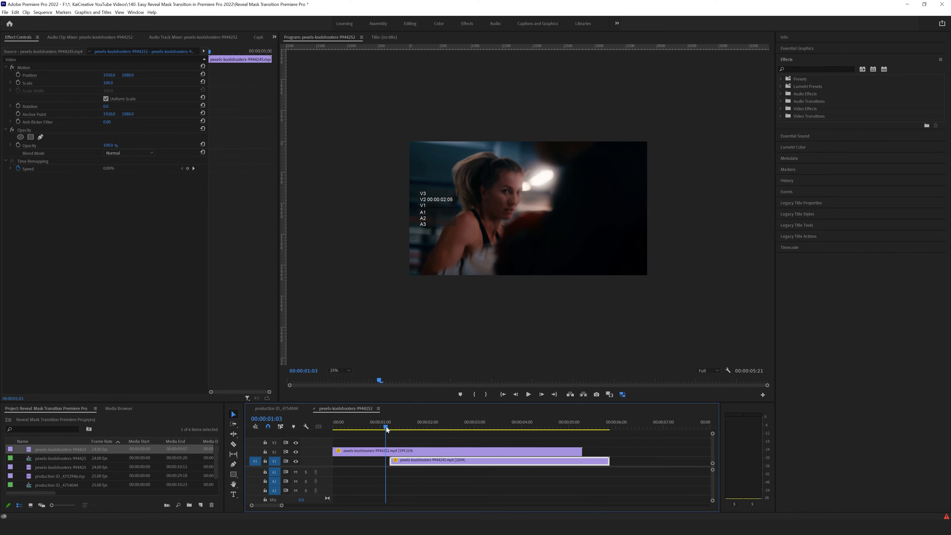
left_click_drag(415, 459, 388, 457)
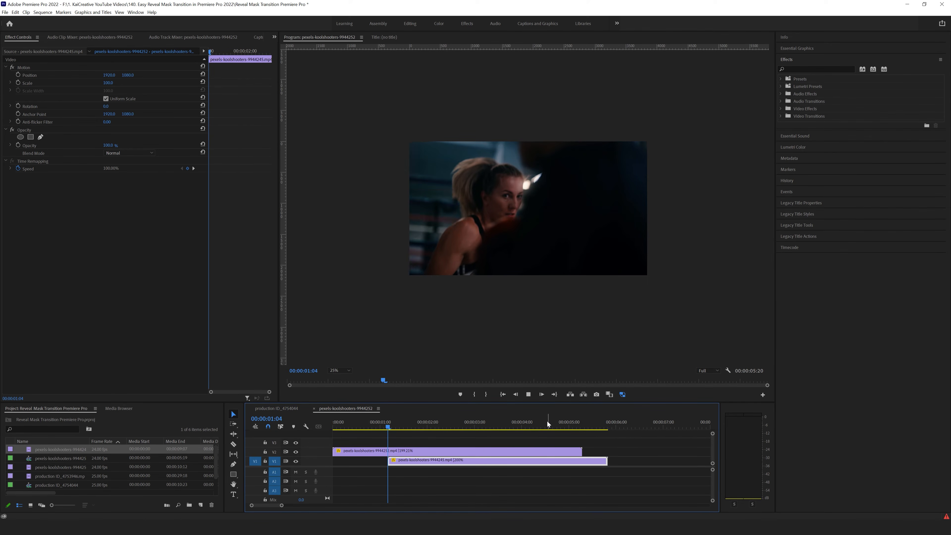
Play the transition, set the program preview zoom to Fit and play the sequence again from near its start
key("space")
key("space")
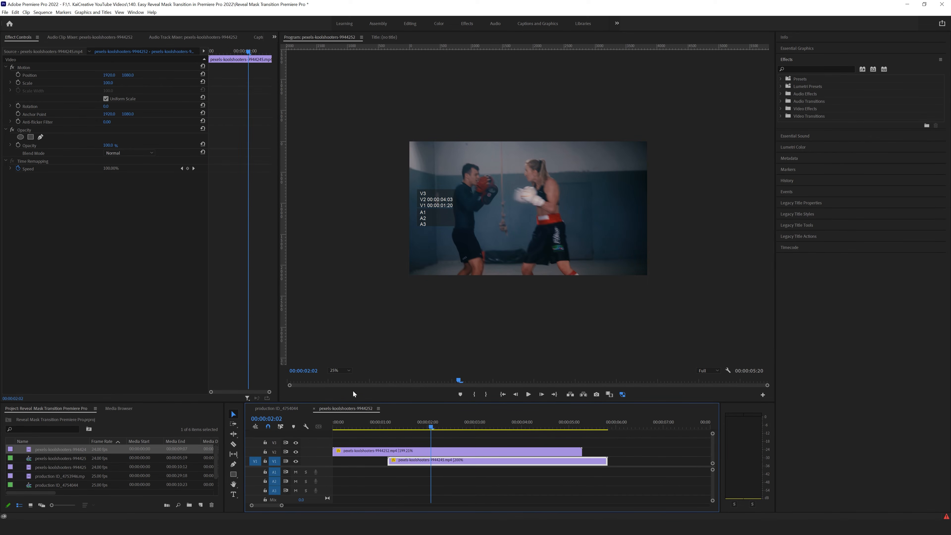
left_click(344, 369)
left_click(344, 379)
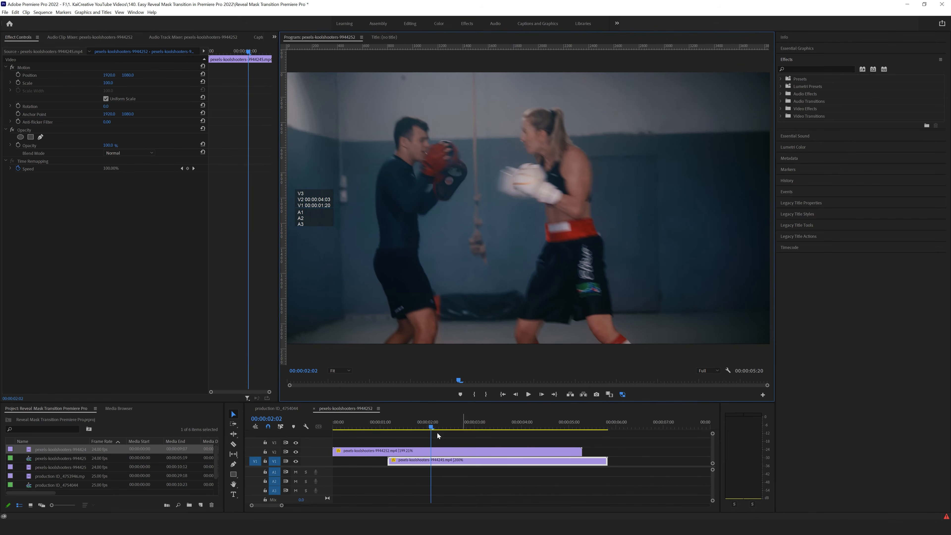
left_click(339, 422)
key("space")
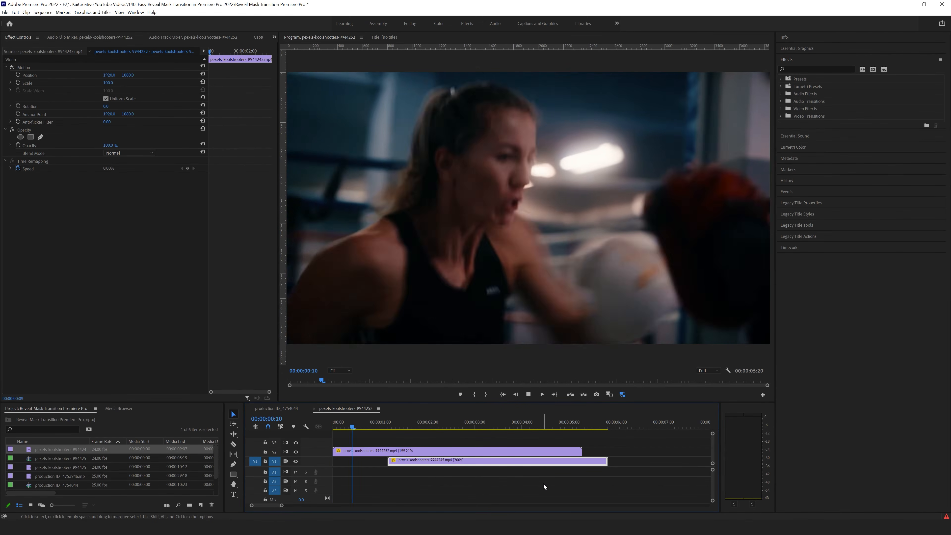